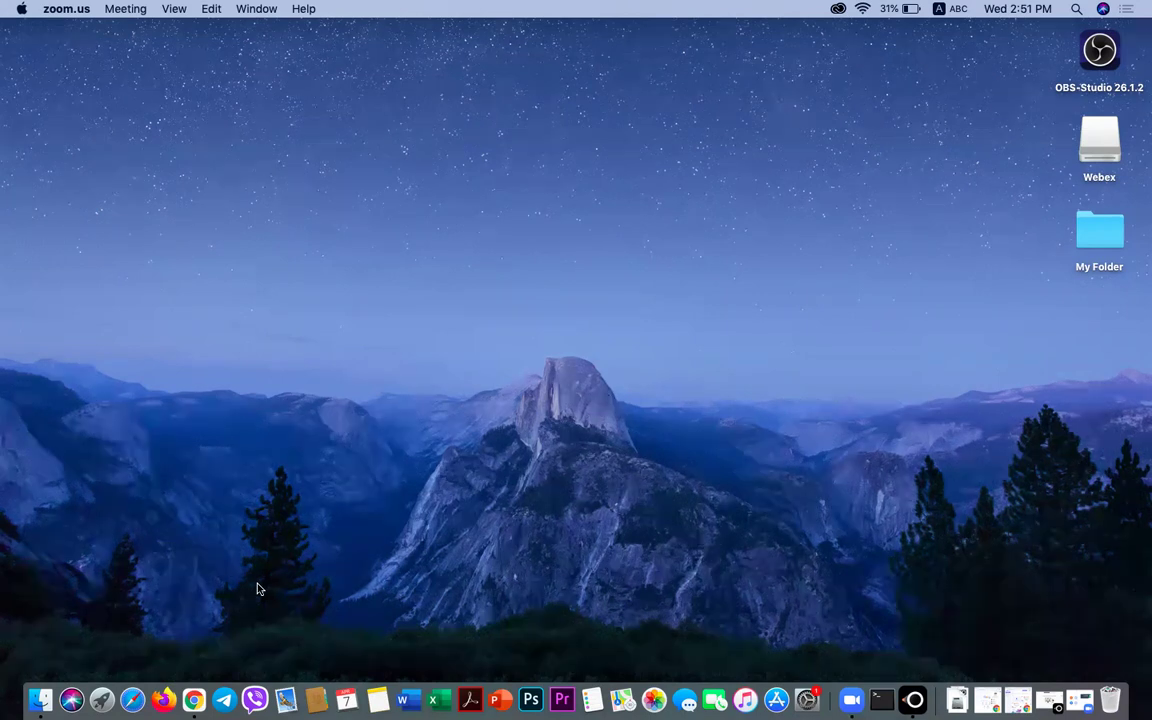
# Switch to Chrome, enlarge its window, search the web for "google classroon" and open the Google Classroom site.
pyautogui.click(987, 690)
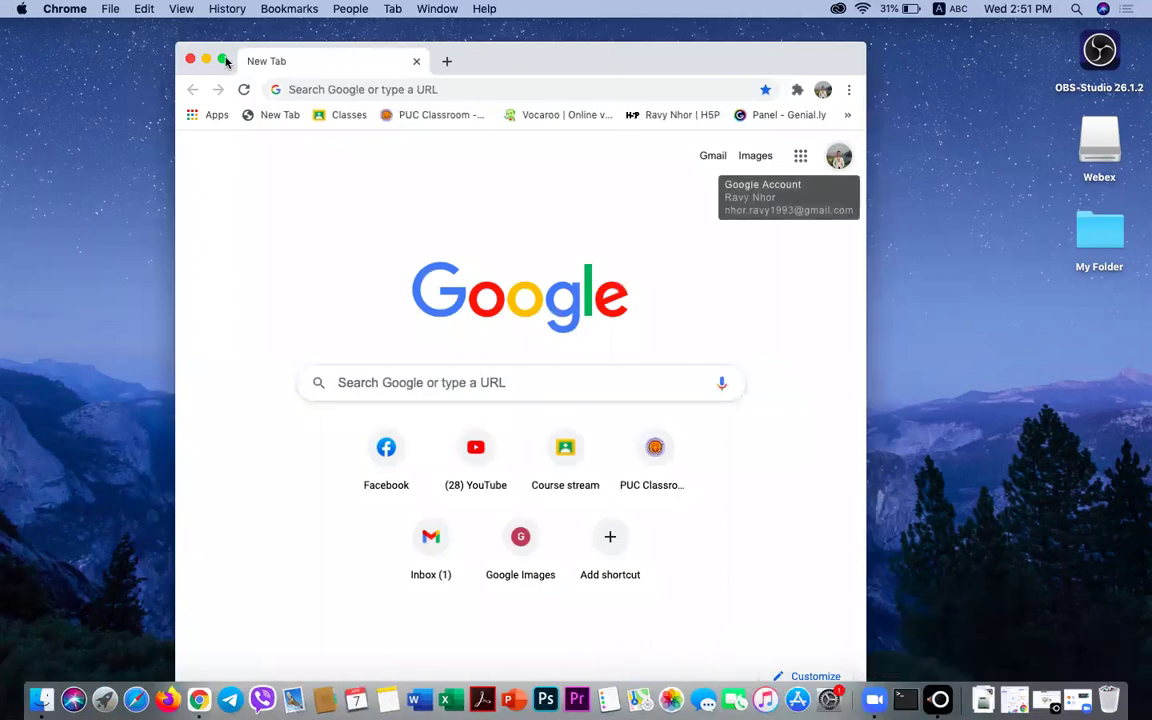
pyautogui.click(222, 60)
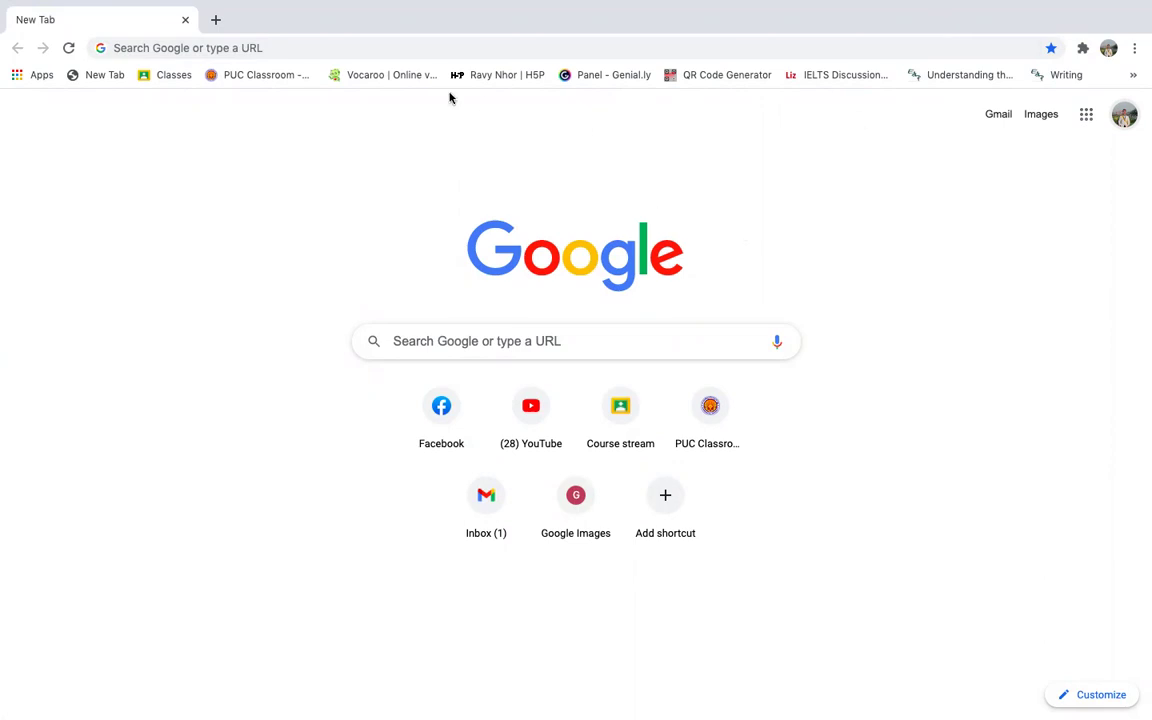
pyautogui.click(224, 48)
pyautogui.write('google class')
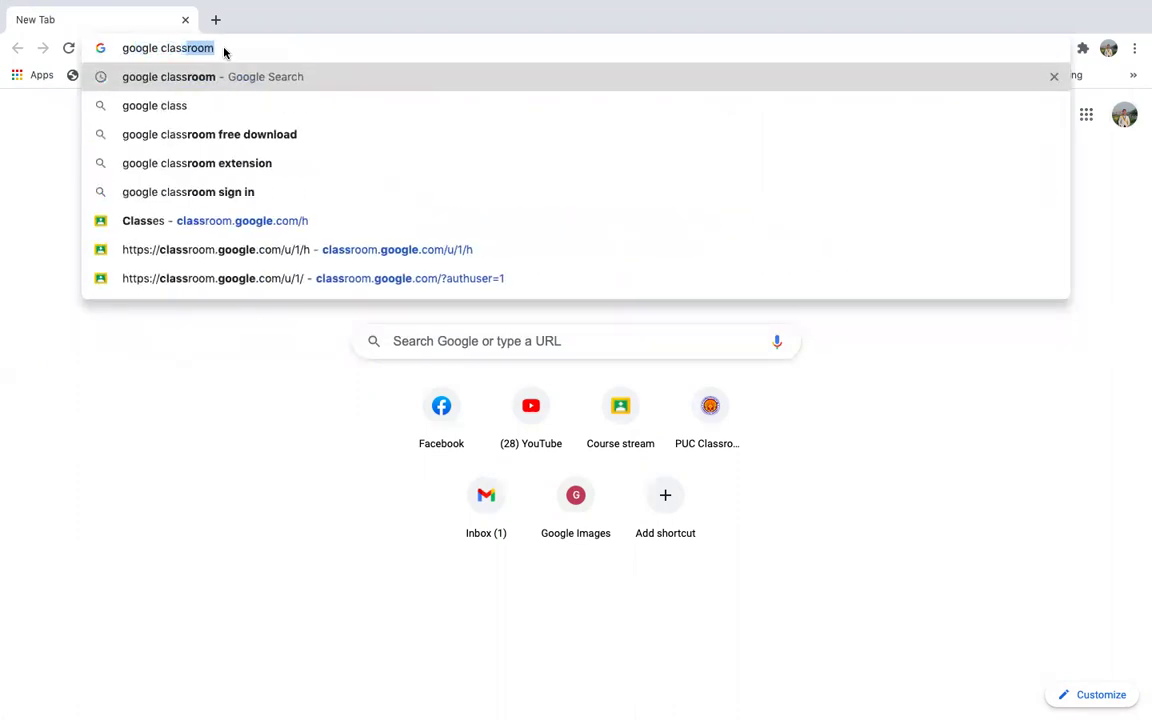
pyautogui.write('roon')
pyautogui.press('Return')
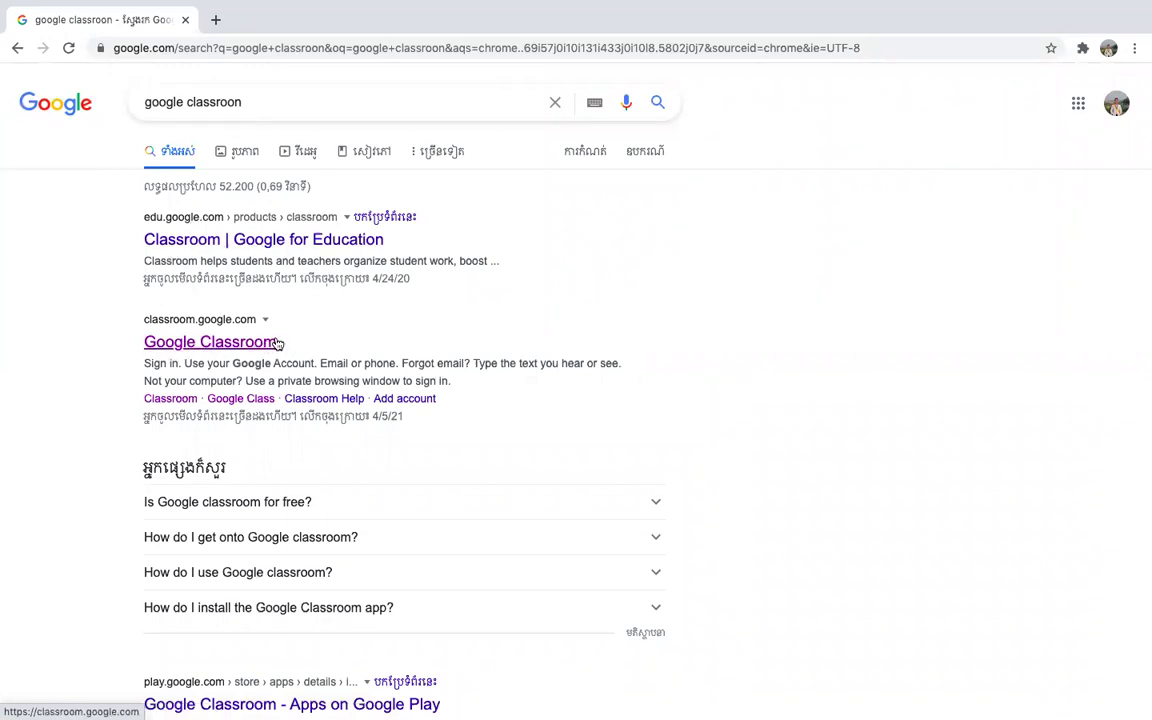
pyautogui.click(191, 342)
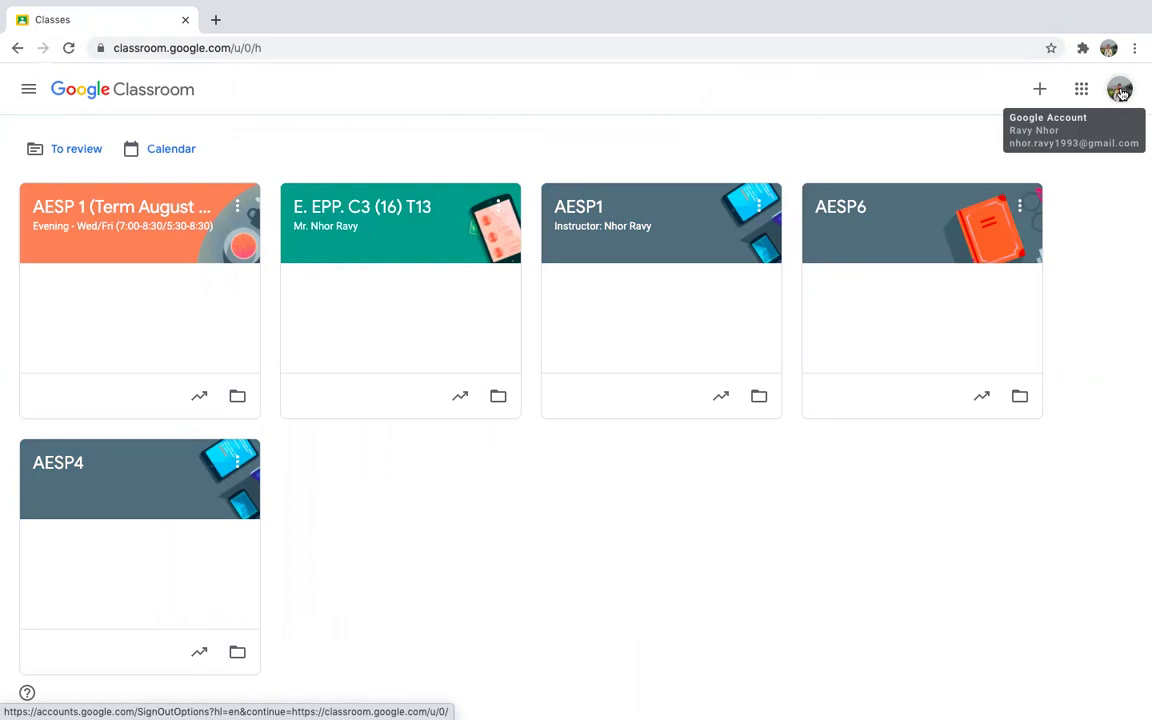
# Switch Classroom to the student's Google account and close the previous account's Classes page.
pyautogui.click(1121, 91)
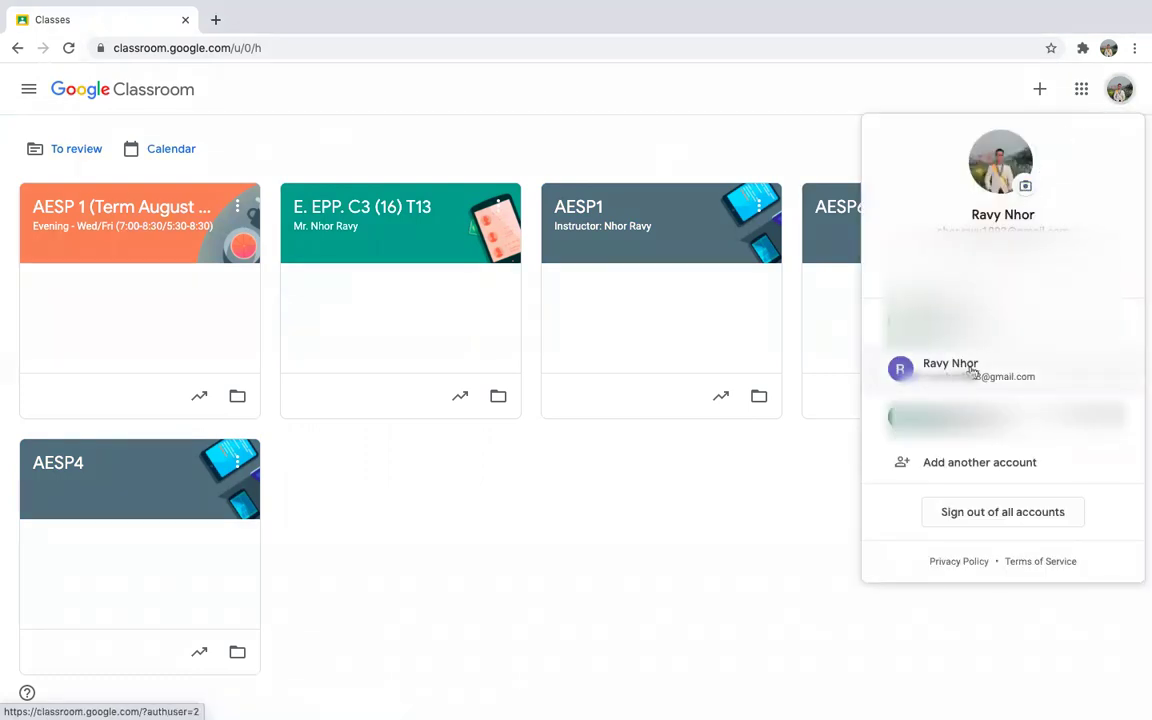
pyautogui.click(971, 370)
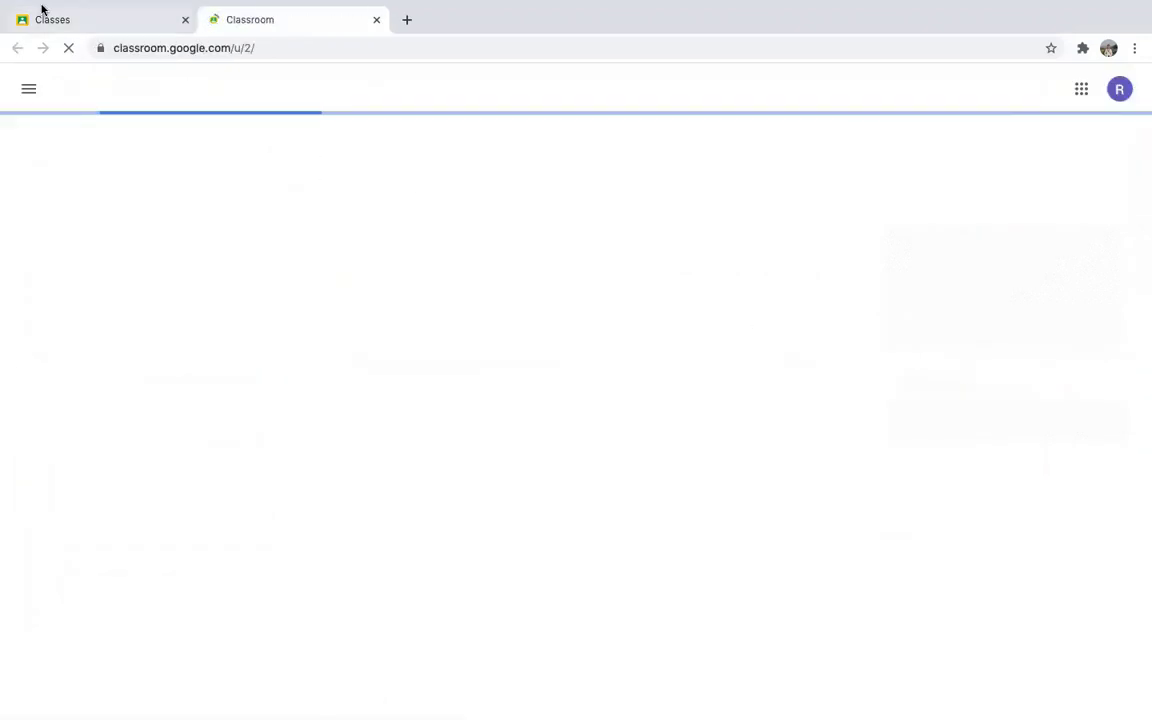
pyautogui.click(185, 20)
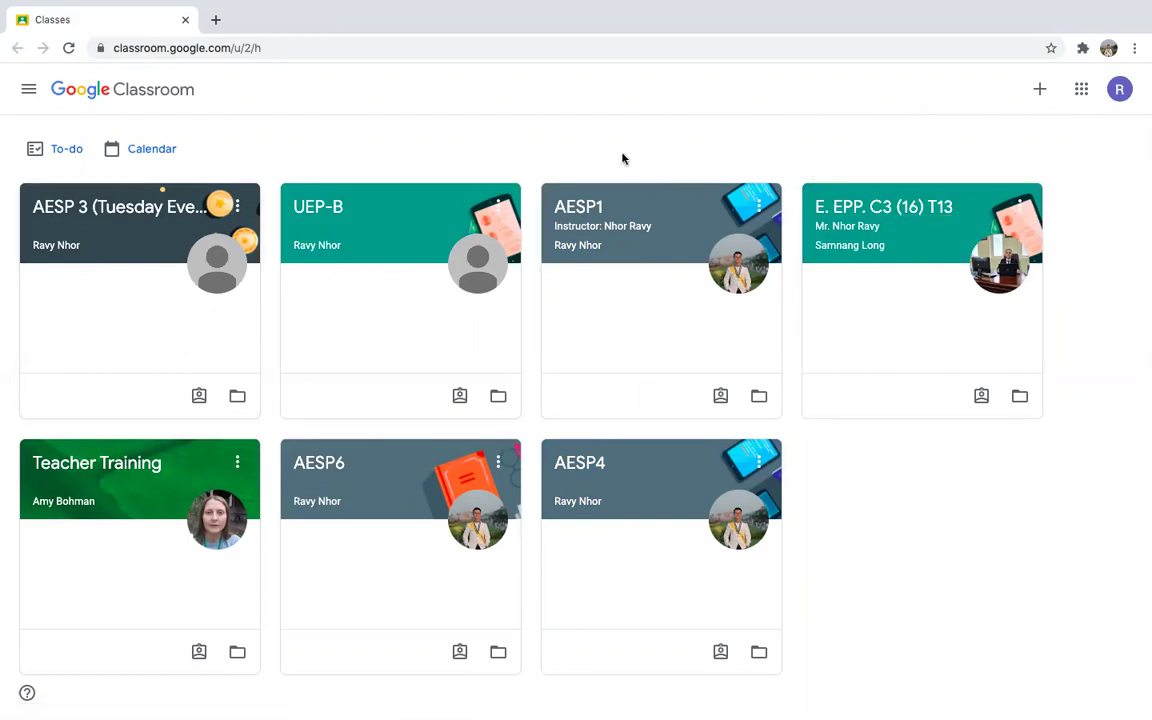
# Start joining a class and examine the class code field and its sign-in instructions.
pyautogui.click(1039, 90)
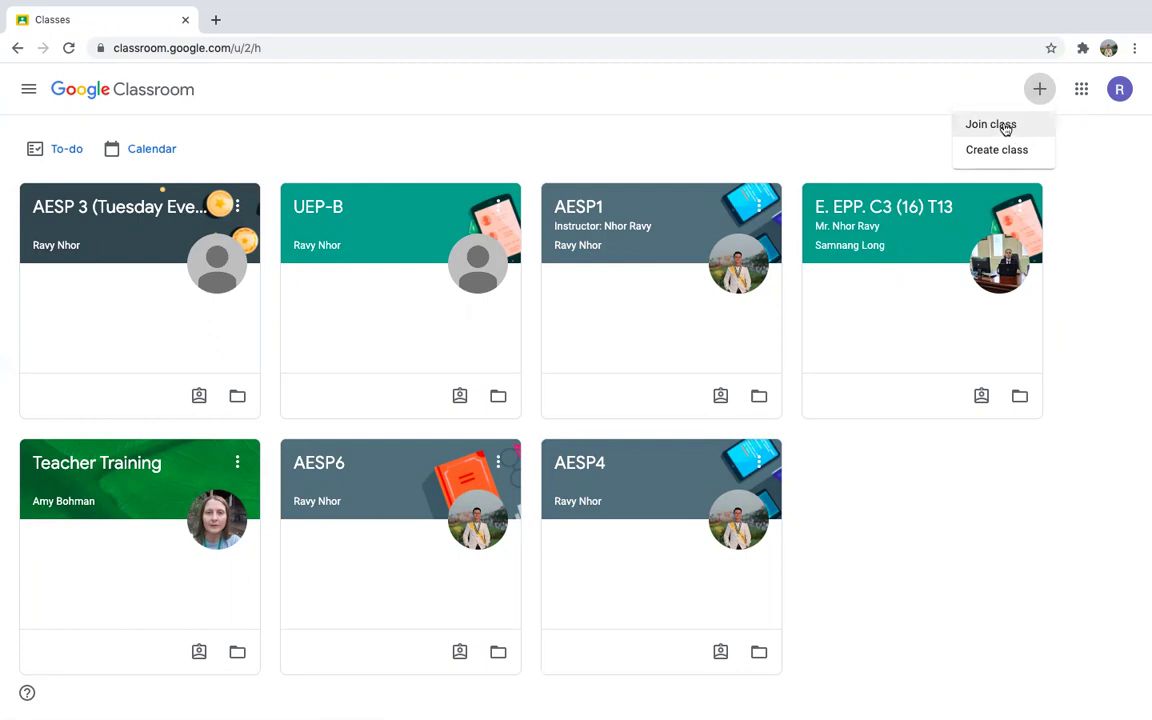
pyautogui.click(1005, 128)
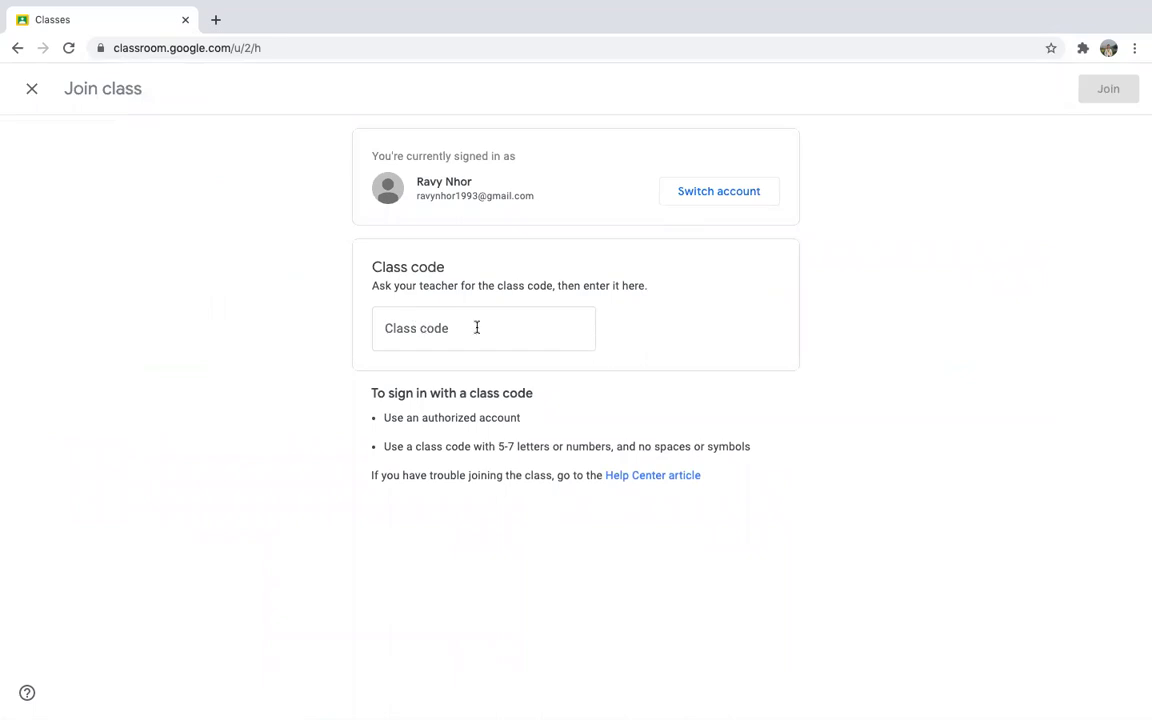
pyautogui.scroll(5, 477, 327)
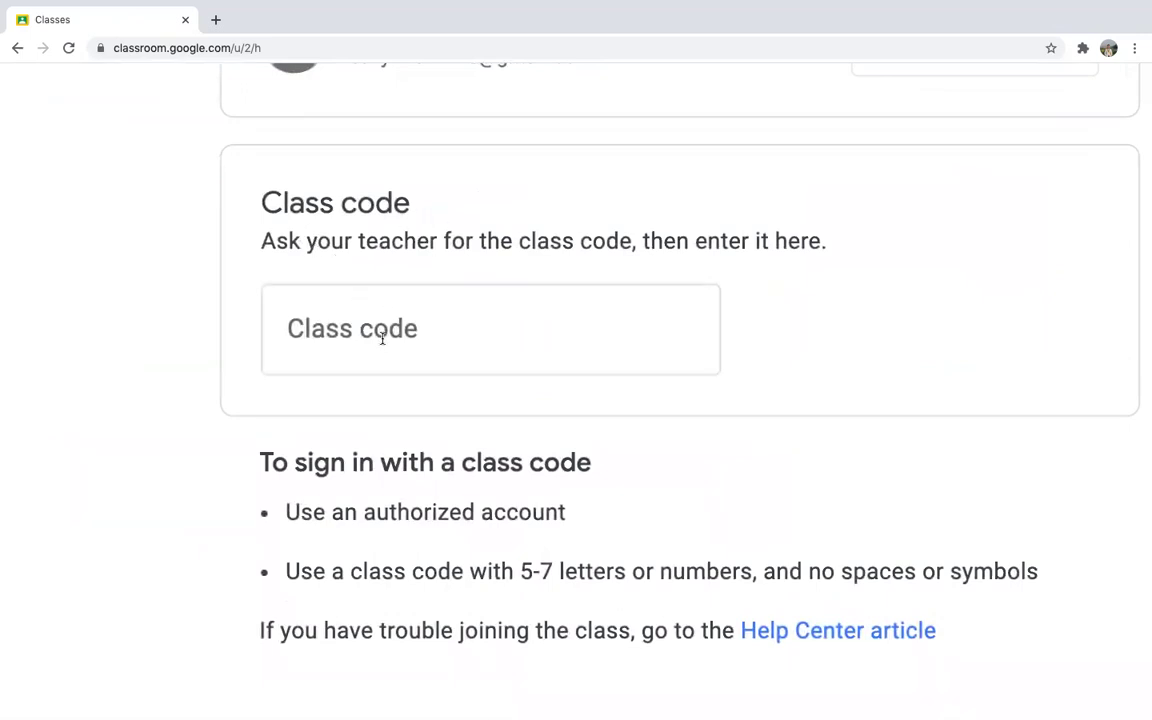
pyautogui.scroll(-5, 382, 338)
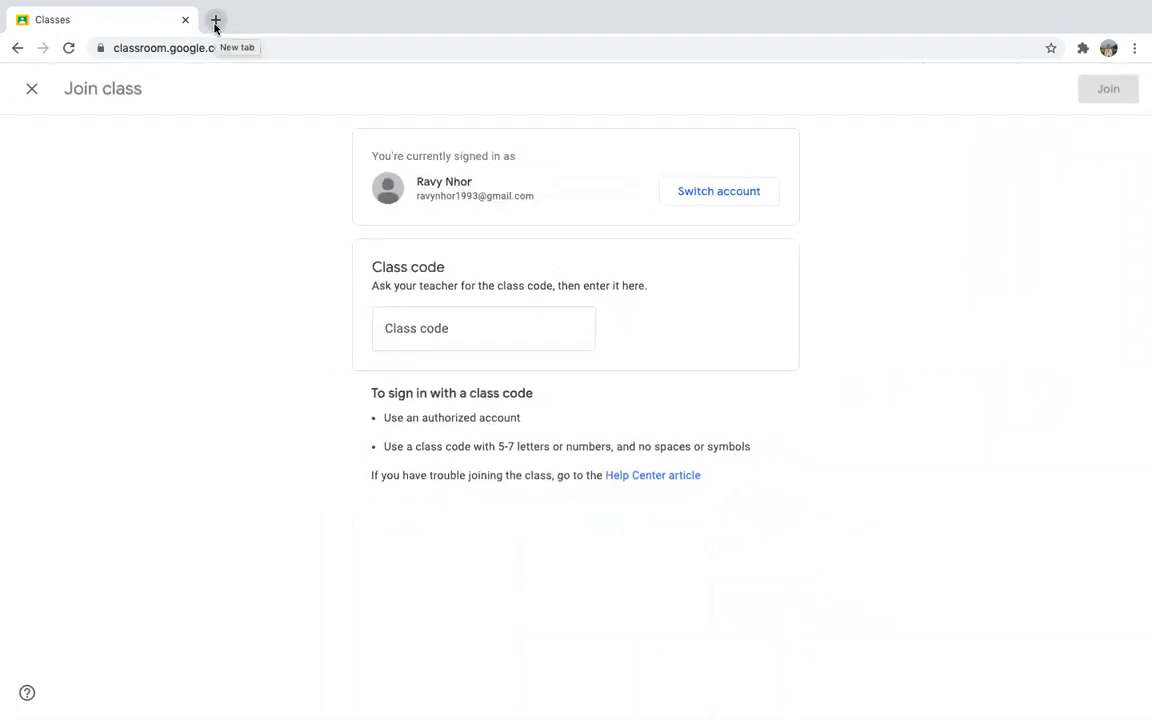
# Open Classroom separately, switch to the teacher's account and open the AESP 3 (Tuesday Evening) class.
pyautogui.click(215, 20)
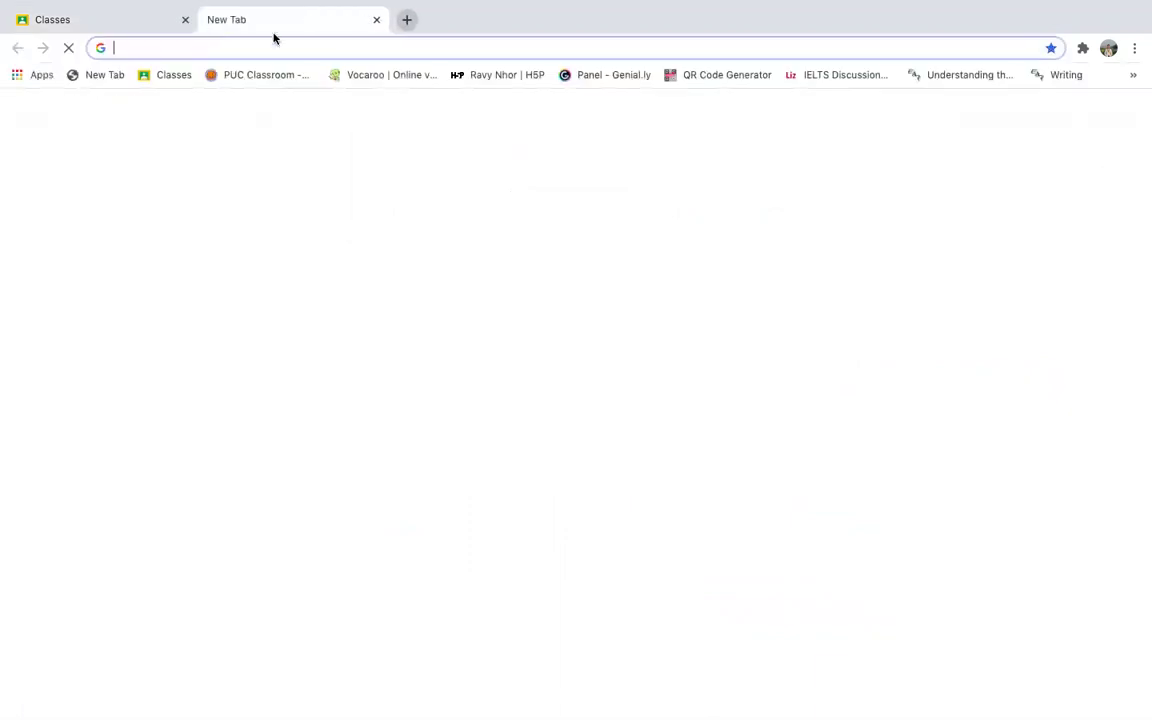
pyautogui.click(165, 75)
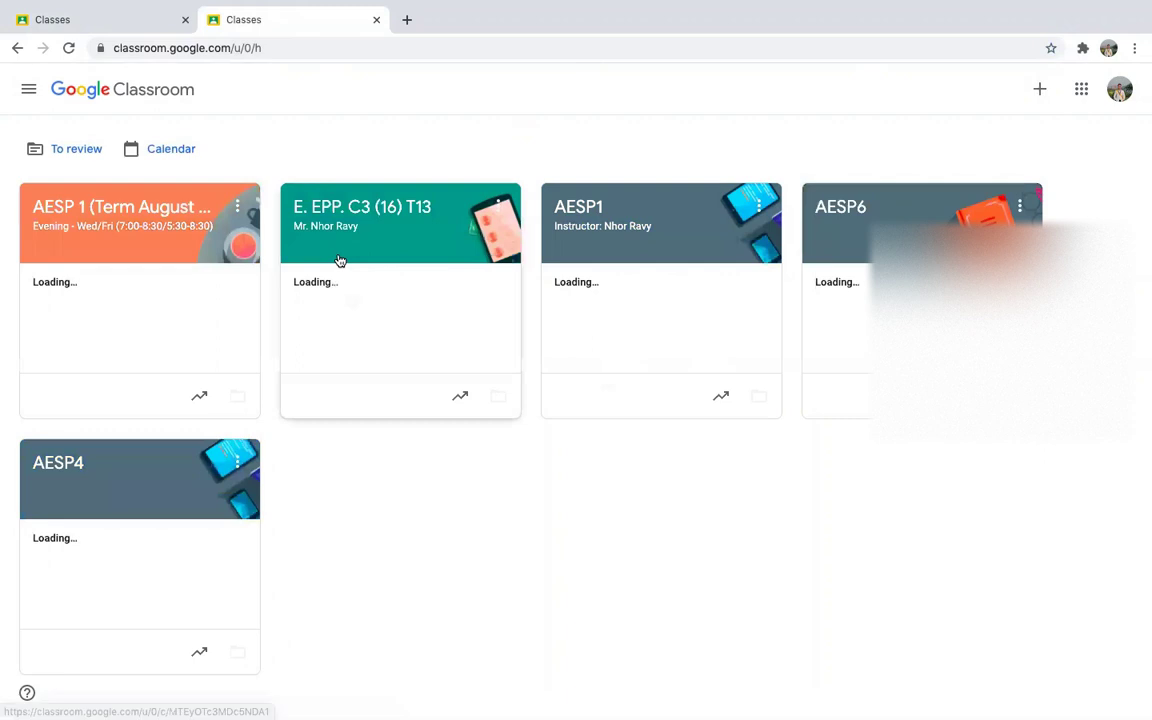
pyautogui.click(1120, 90)
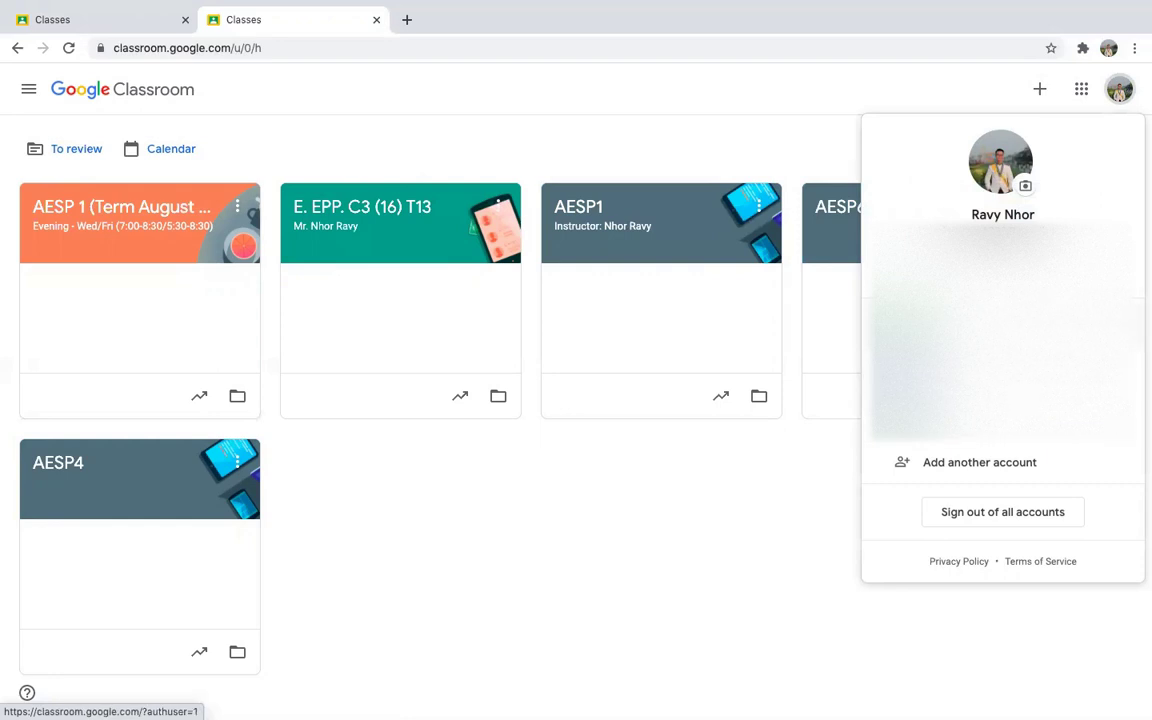
pyautogui.click(1000, 265)
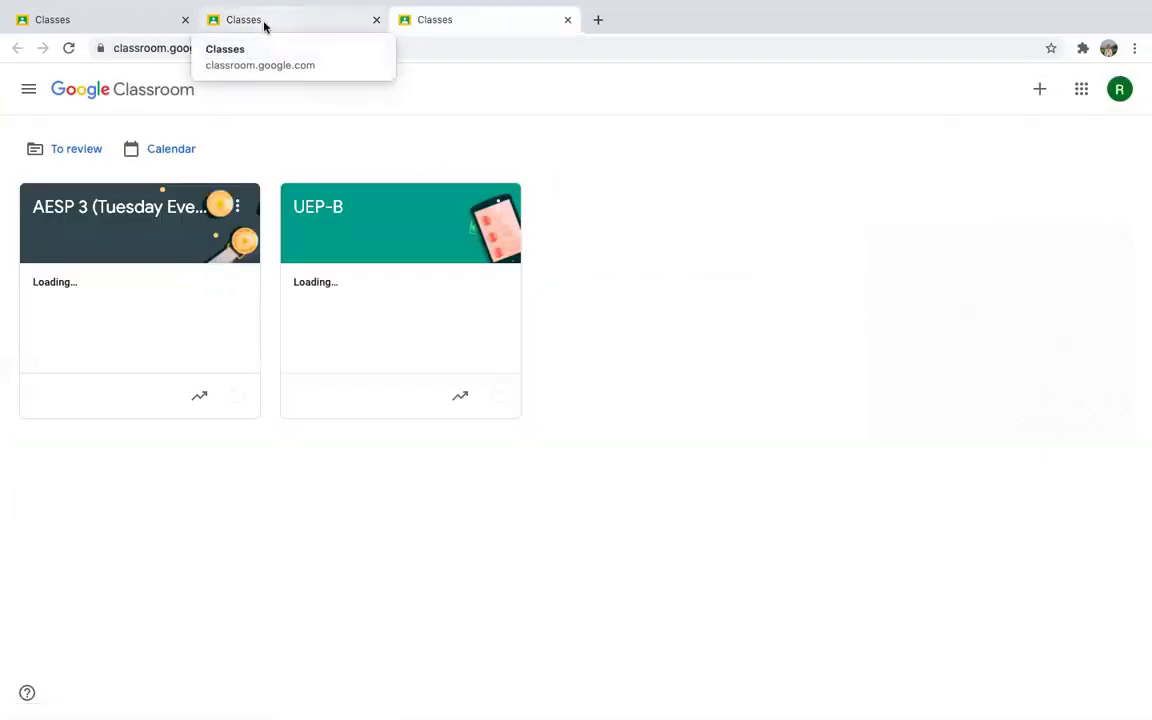
pyautogui.click(64, 208)
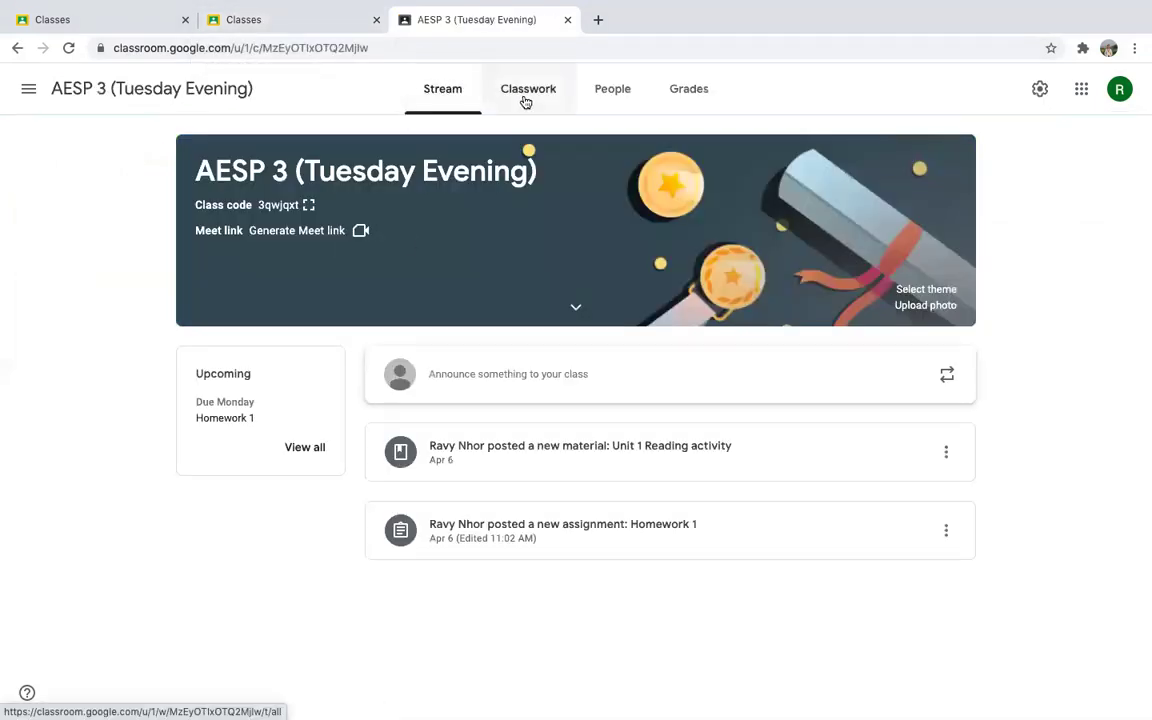
# Display the AESP 3 (Tuesday Evening) class code enlarged and copy it.
pyautogui.click(309, 205)
pyautogui.moveTo(400, 376); pyautogui.dragTo(745, 388)
pyautogui.hotkey('ctrl', 'c')
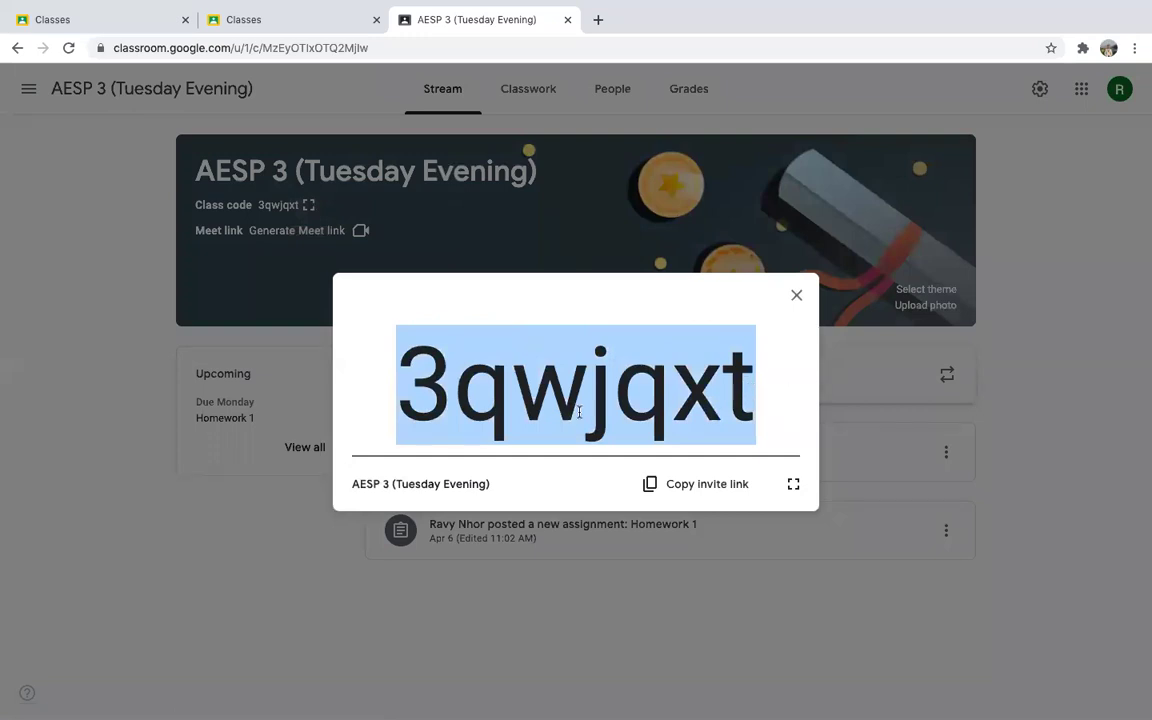
# Return to the student's join form, paste the copied class code and join the class.
pyautogui.click(252, 22)
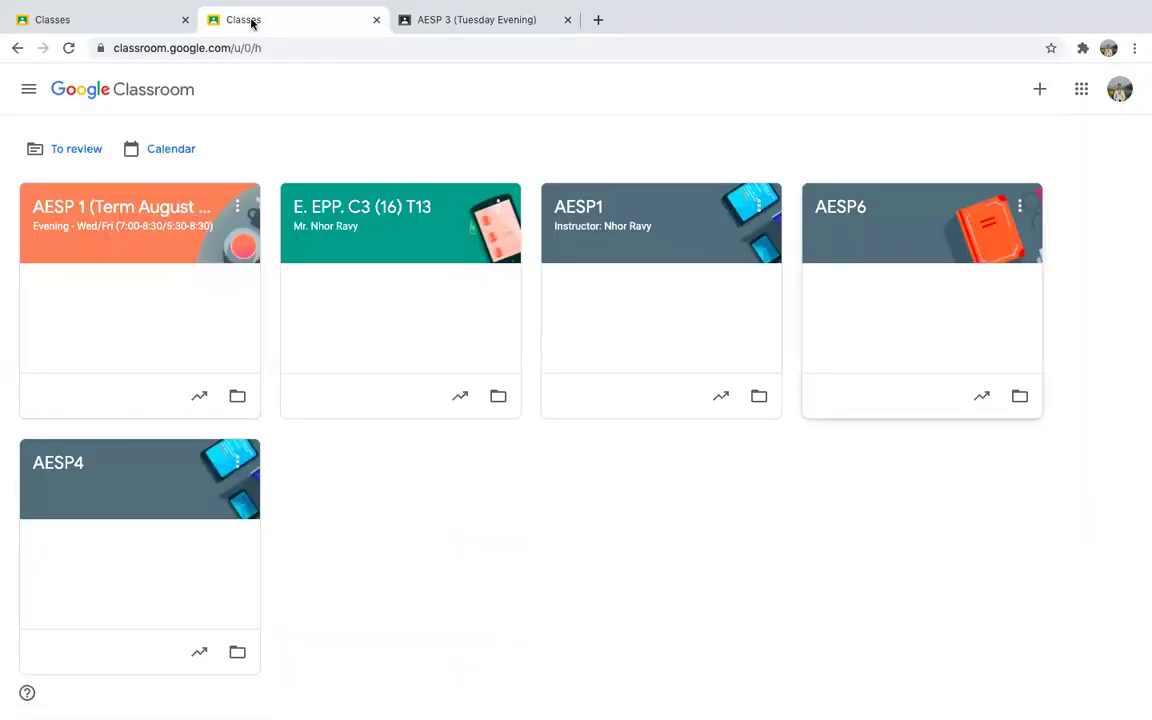
pyautogui.click(93, 30)
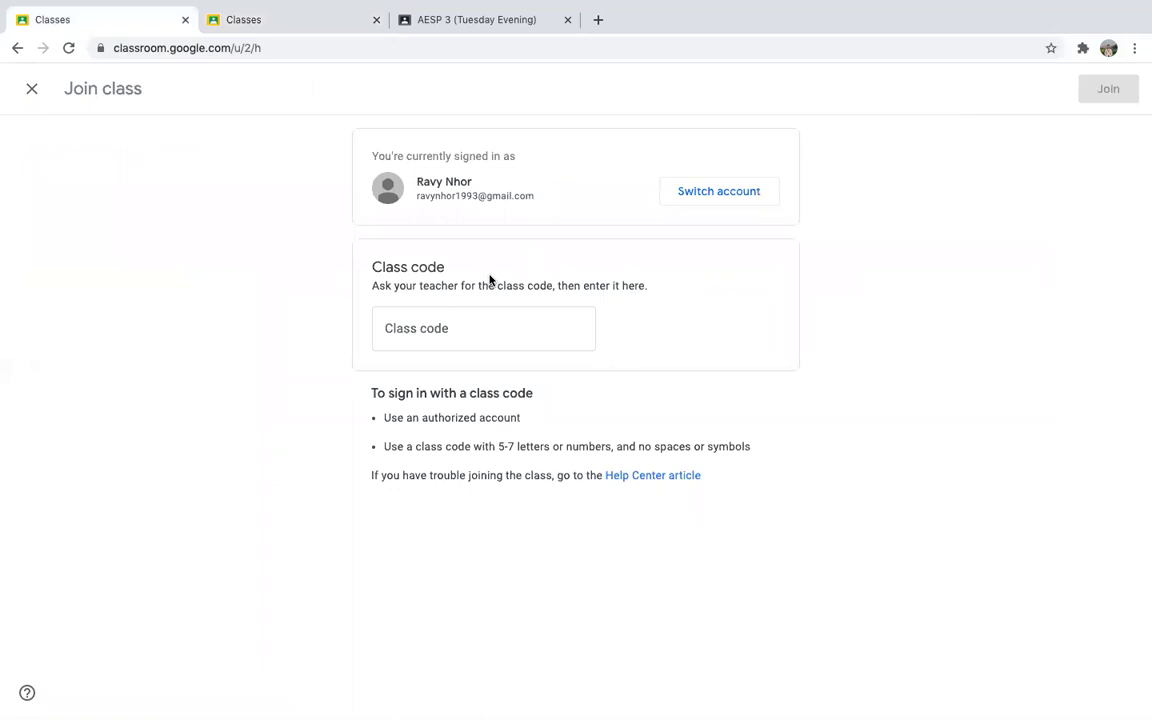
pyautogui.click(438, 333)
pyautogui.hotkey('ctrl', 'v')
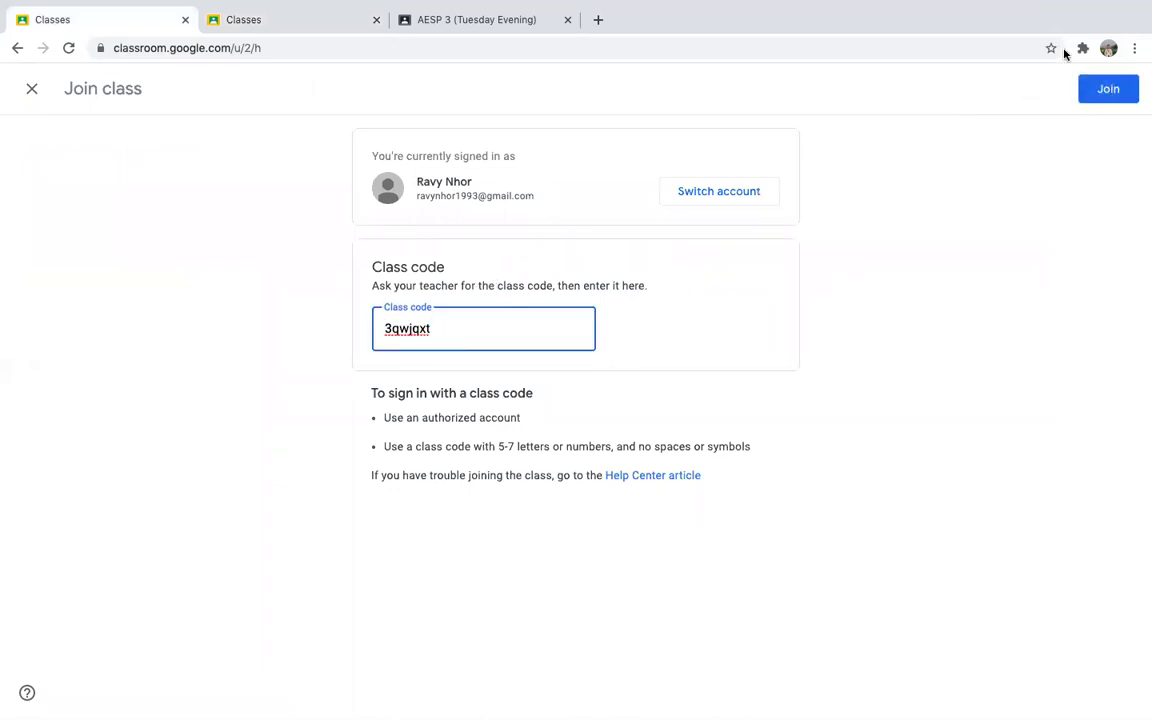
pyautogui.click(1108, 90)
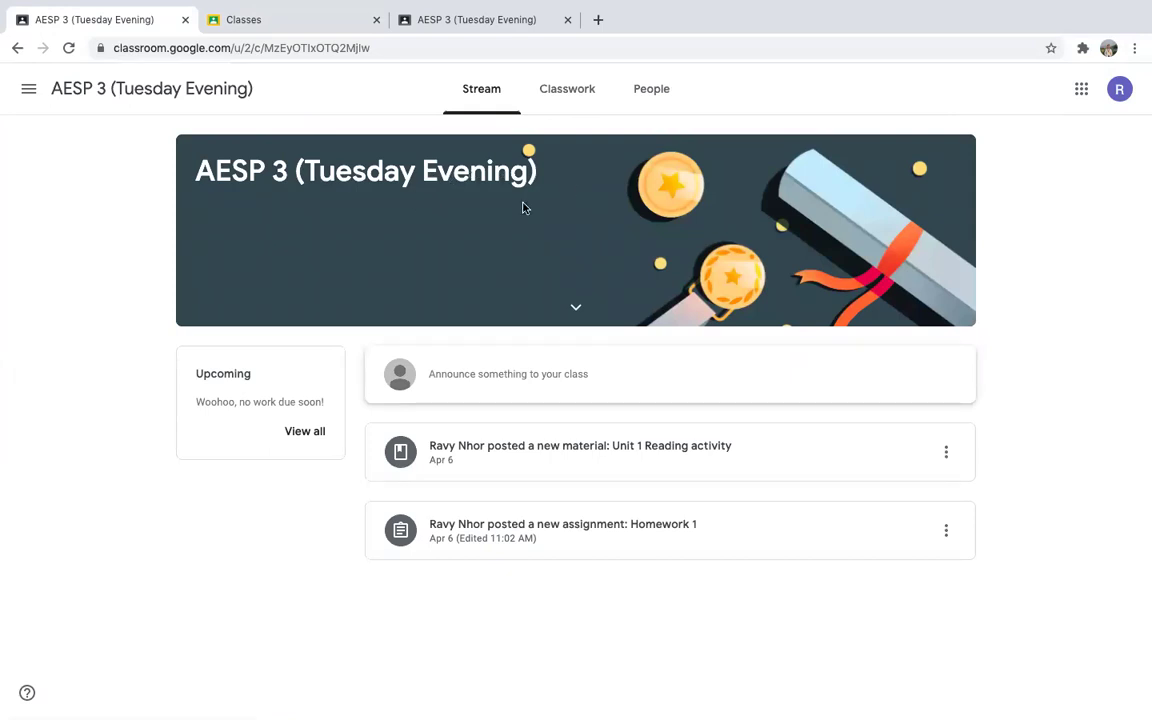
# Look through the joined class's Classwork, Stream and People pages.
pyautogui.click(566, 92)
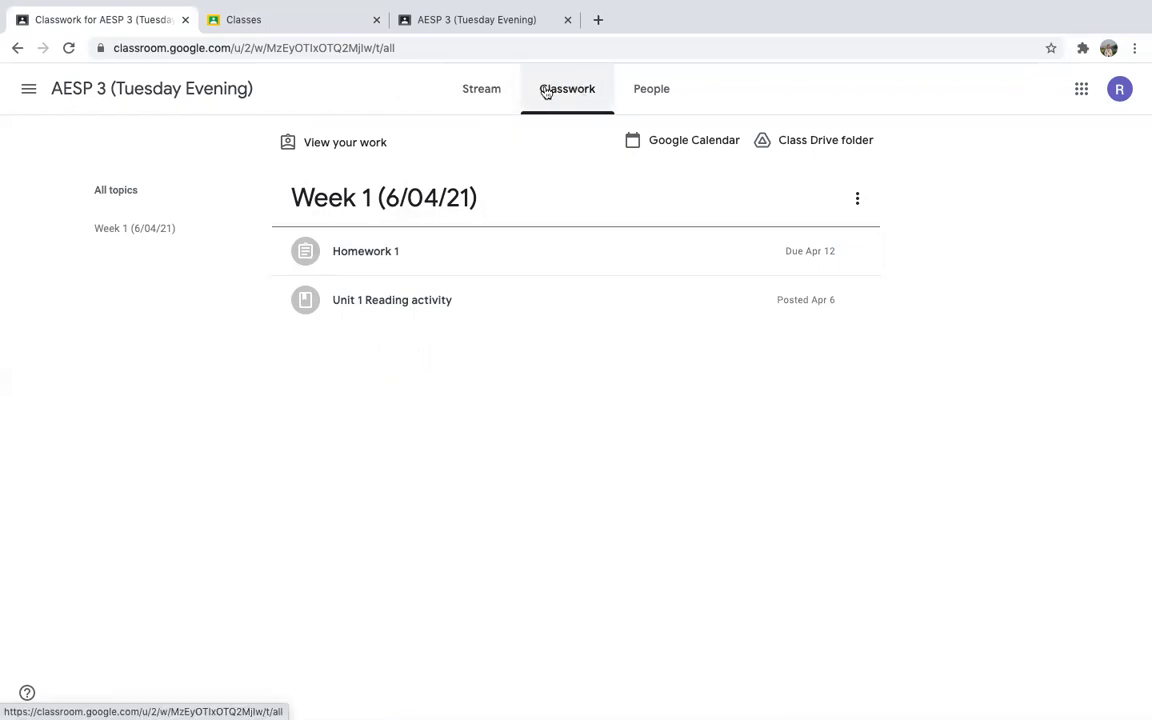
pyautogui.click(494, 95)
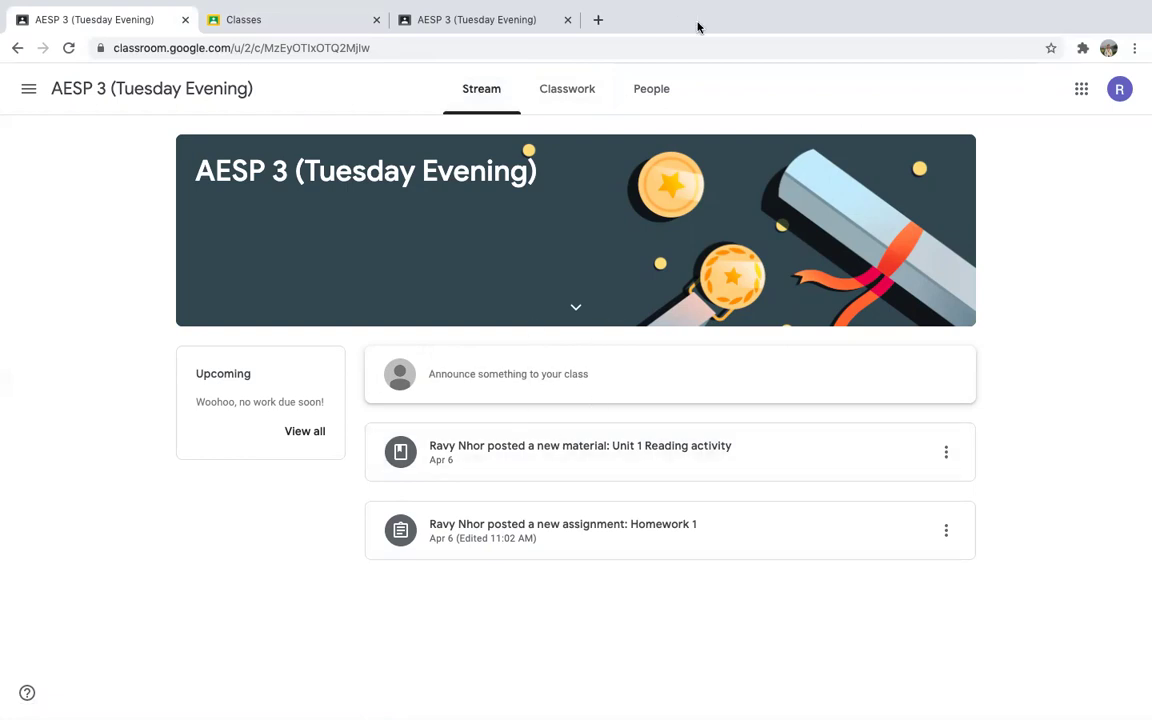
pyautogui.click(651, 89)
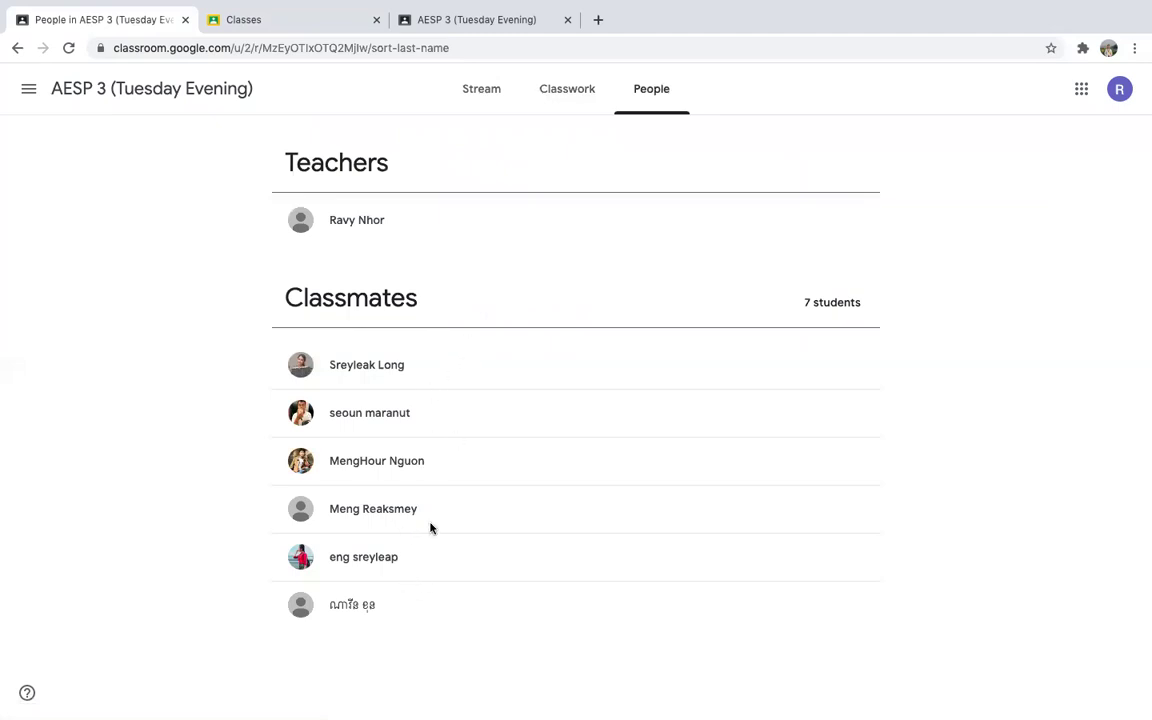
# Open the Homework 1 assignment from the Week 1 (6/04/21) classwork and unsubmit its turned-in work.
pyautogui.click(556, 95)
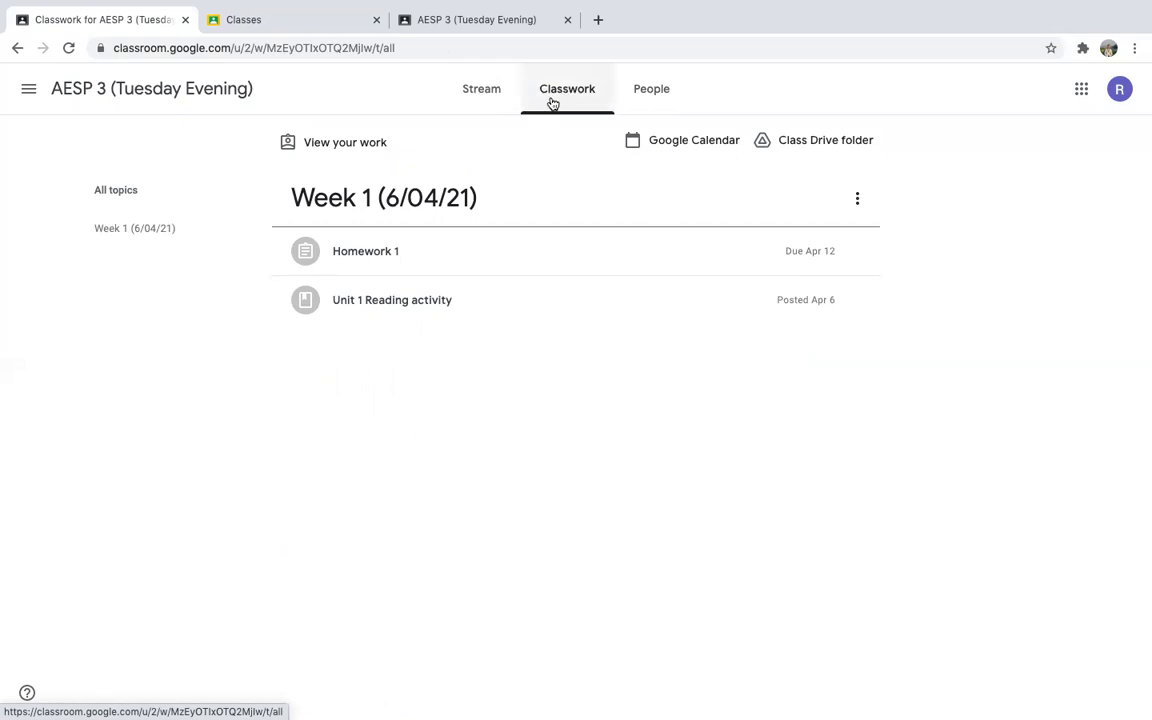
pyautogui.click(391, 255)
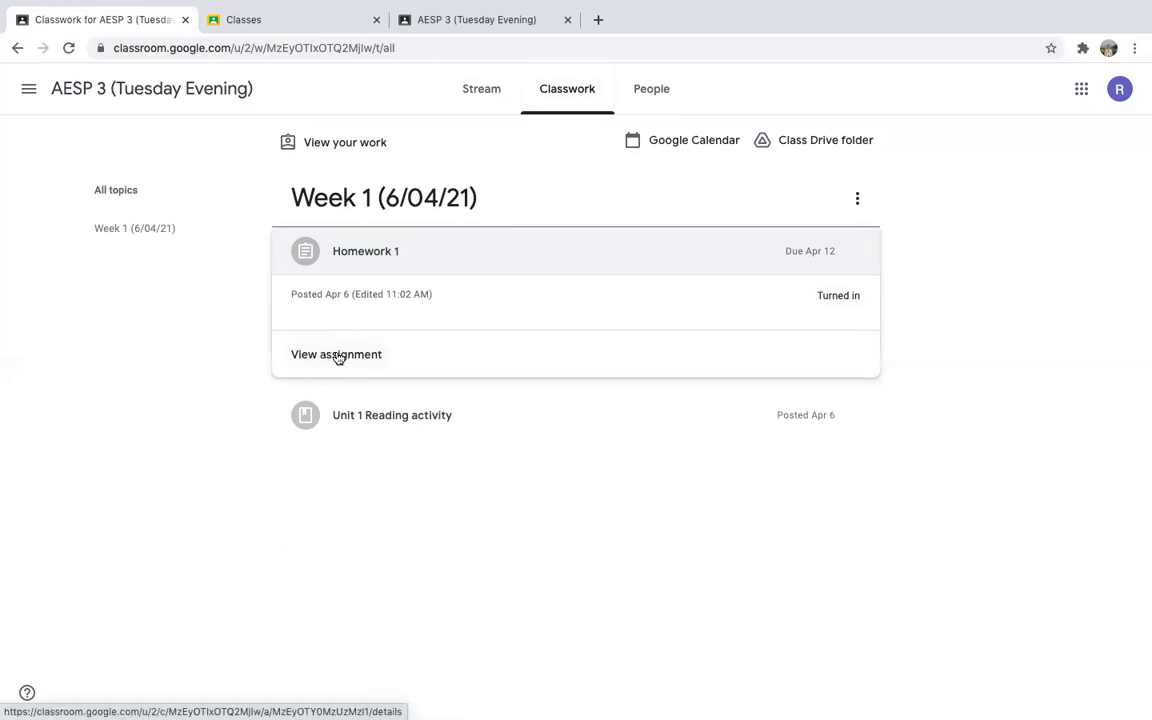
pyautogui.click(335, 359)
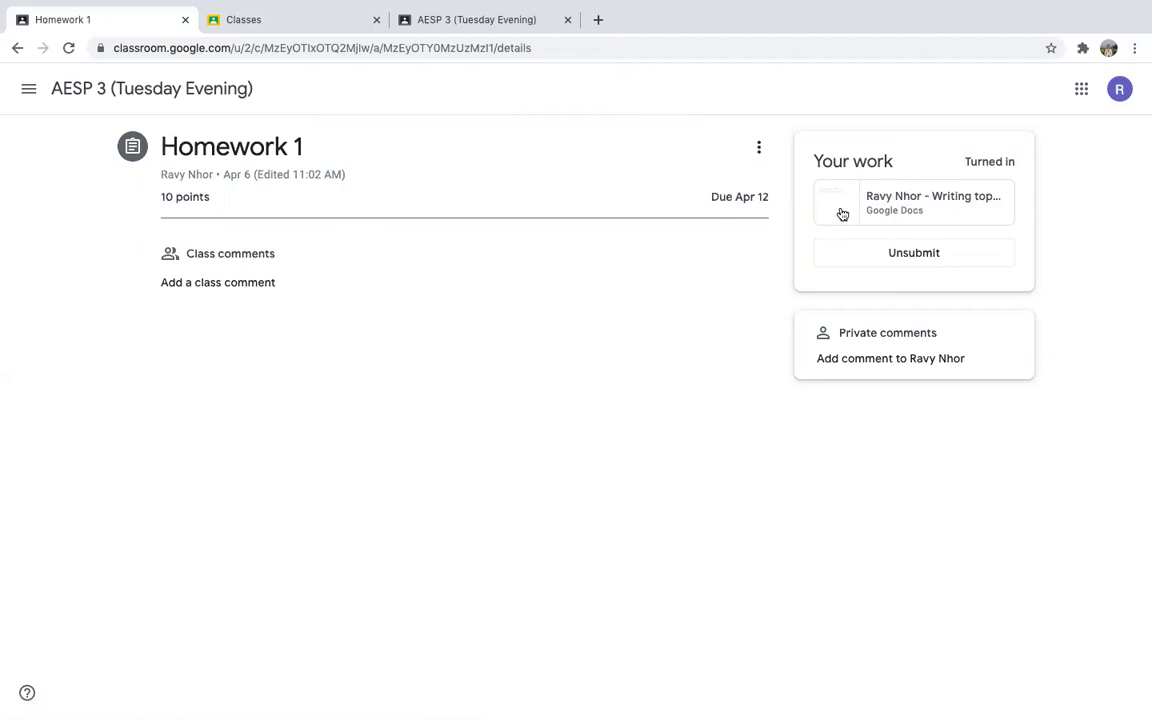
pyautogui.click(919, 255)
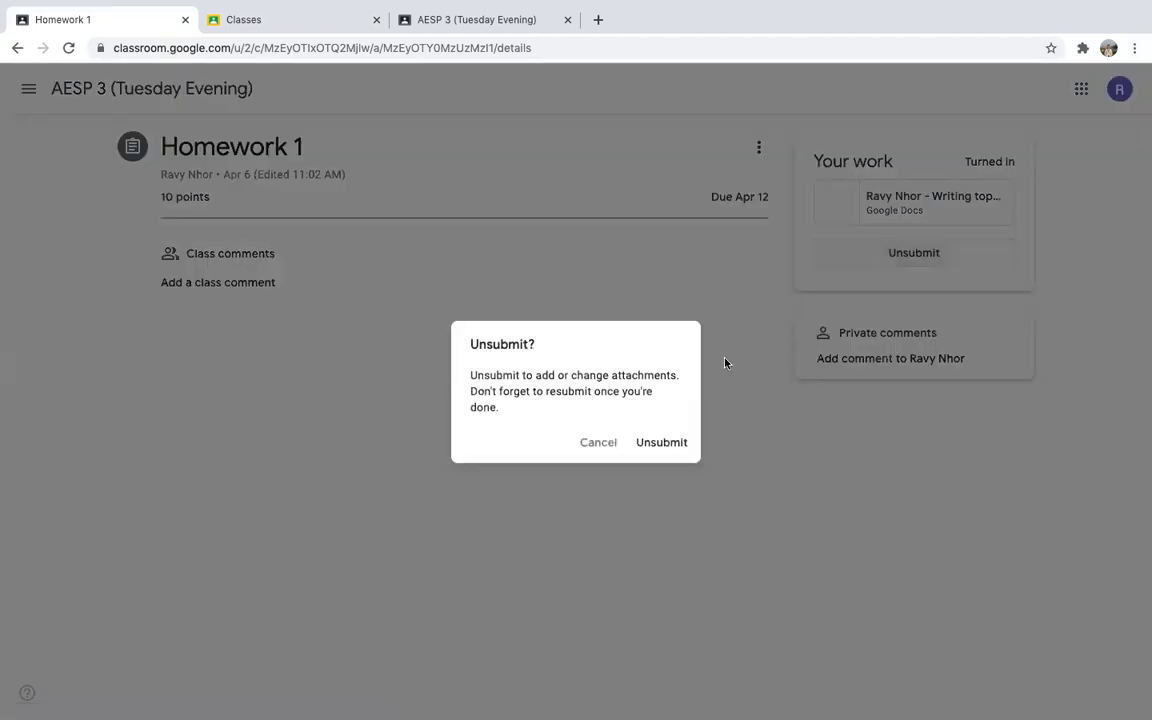
pyautogui.click(668, 441)
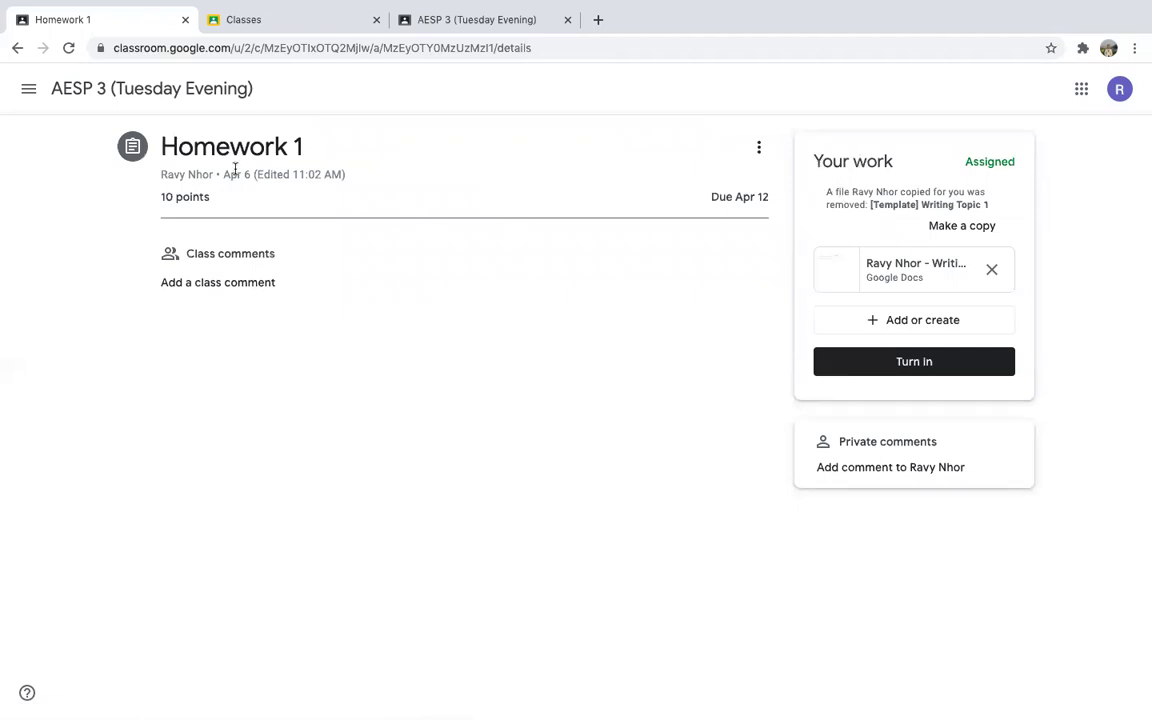
# Go back to the classwork list and reopen the Homework 1 assignment details.
pyautogui.click(17, 48)
pyautogui.click(17, 48)
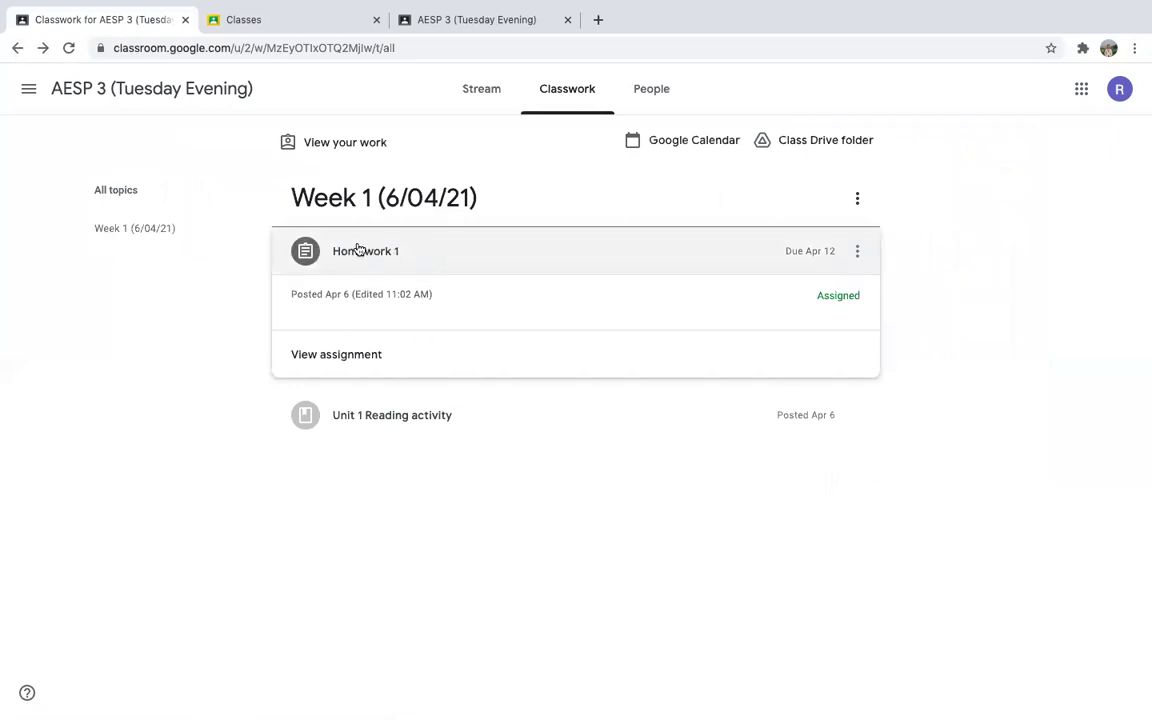
pyautogui.click(318, 356)
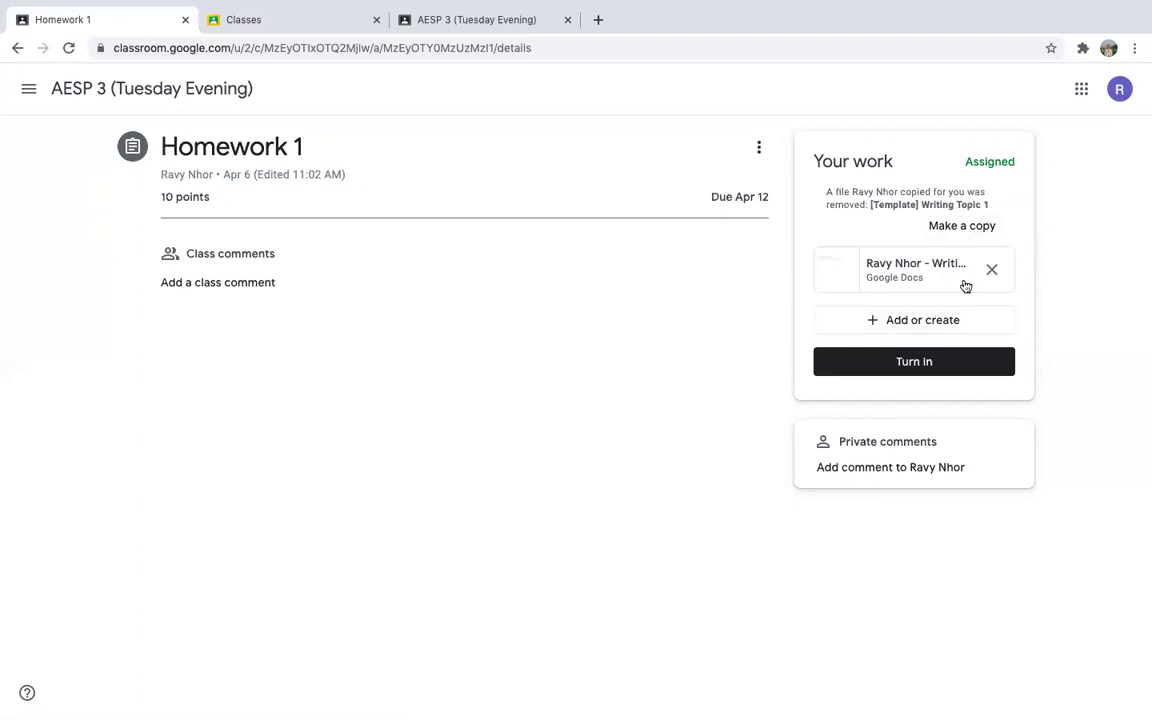
# Open the attached Writing topic 1 document and review its name, class, instruction and paragraph lines.
pyautogui.click(839, 271)
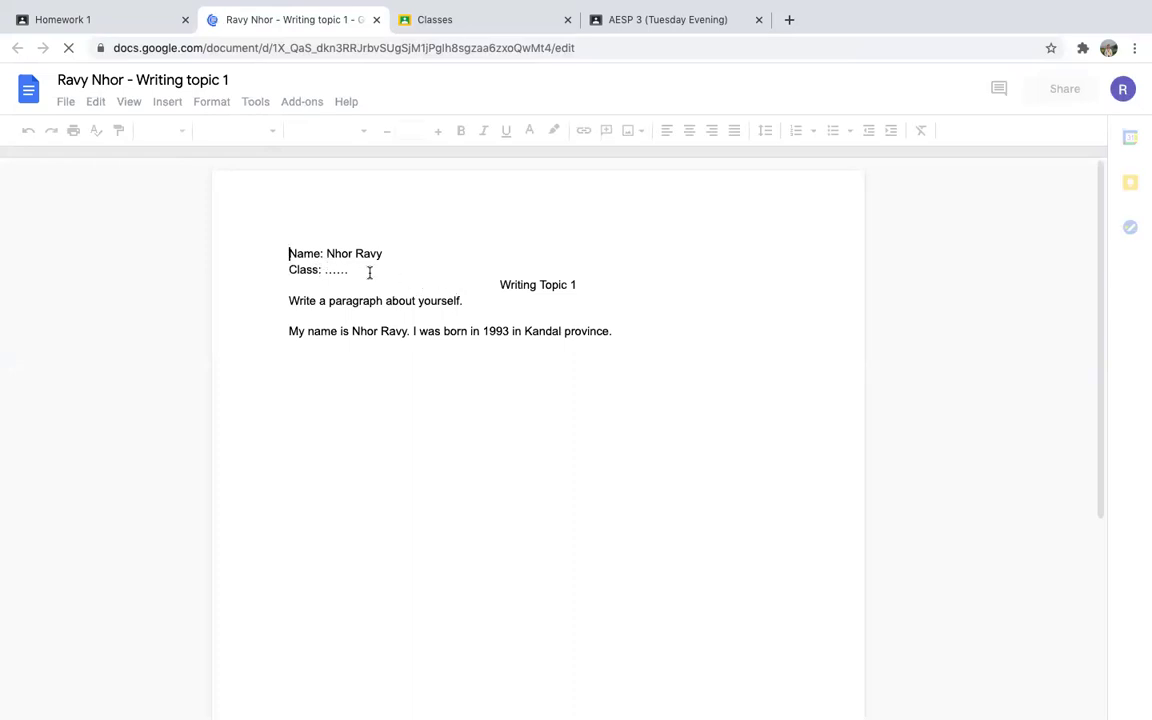
pyautogui.click(391, 251)
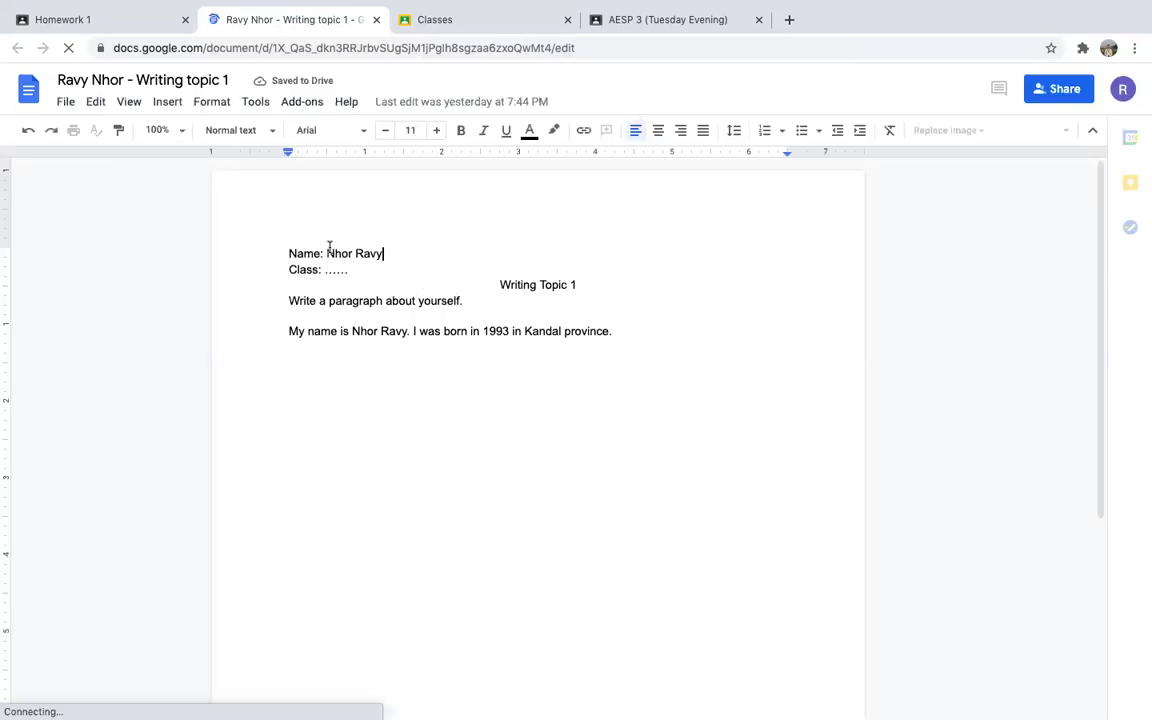
pyautogui.keyDown('shift'); pyautogui.click(329, 250); pyautogui.keyUp('shift')
pyautogui.click(381, 301)
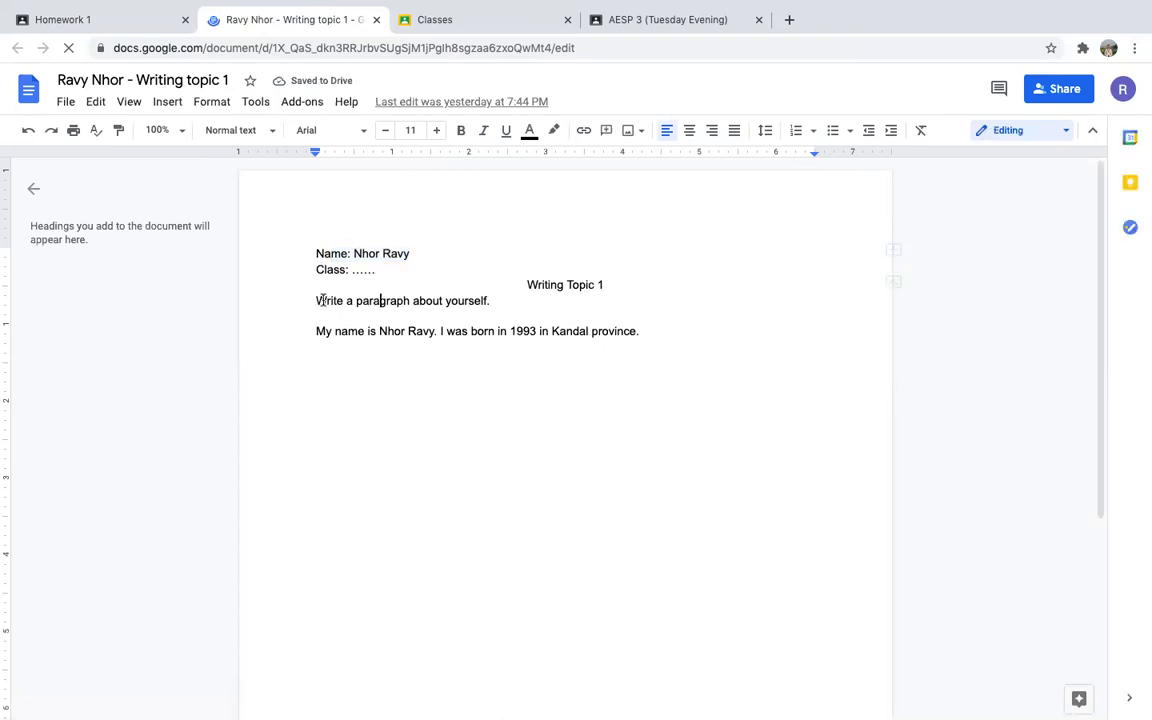
pyautogui.click(312, 298)
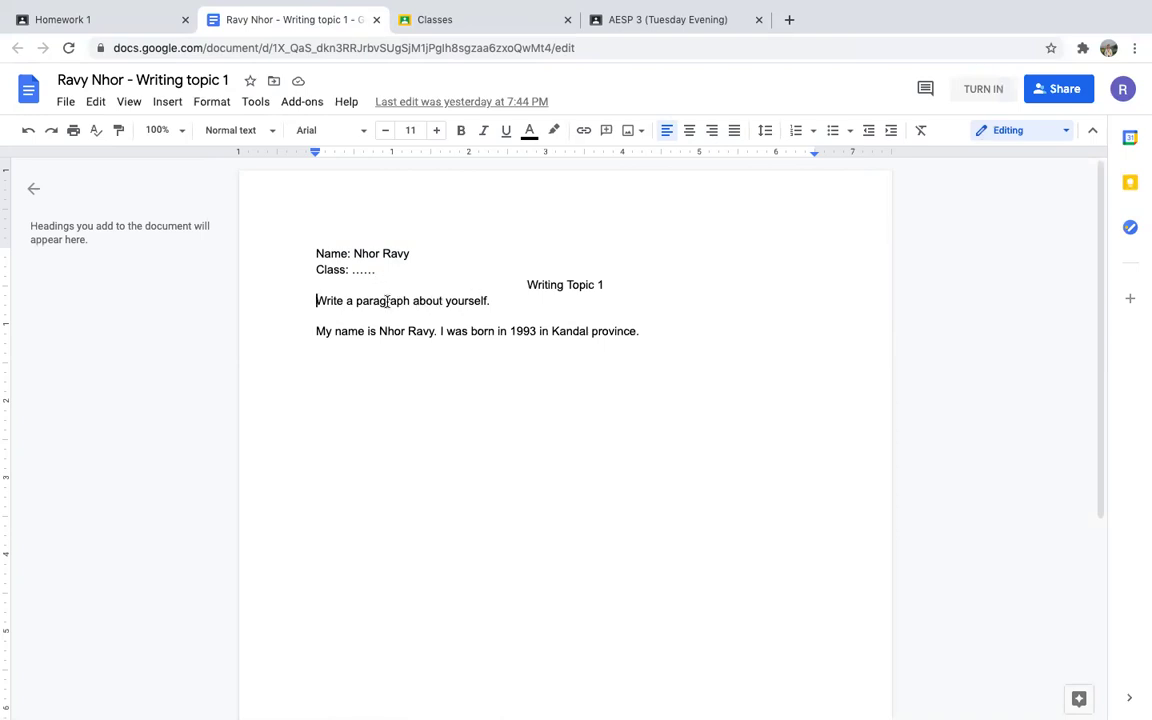
pyautogui.moveTo(323, 299); pyautogui.dragTo(536, 336)
pyautogui.click(497, 332)
pyautogui.click(387, 302)
pyautogui.write('k')
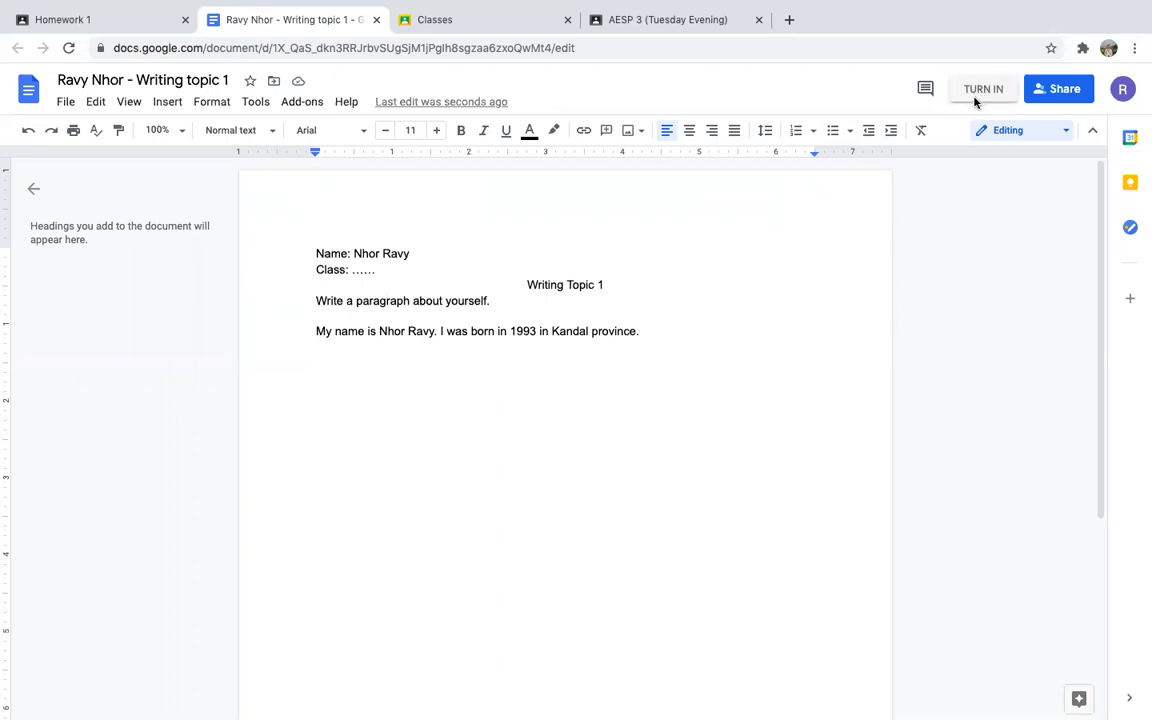
# Turn in the Writing topic 1 document for Homework 1 and confirm the submission.
pyautogui.click(983, 90)
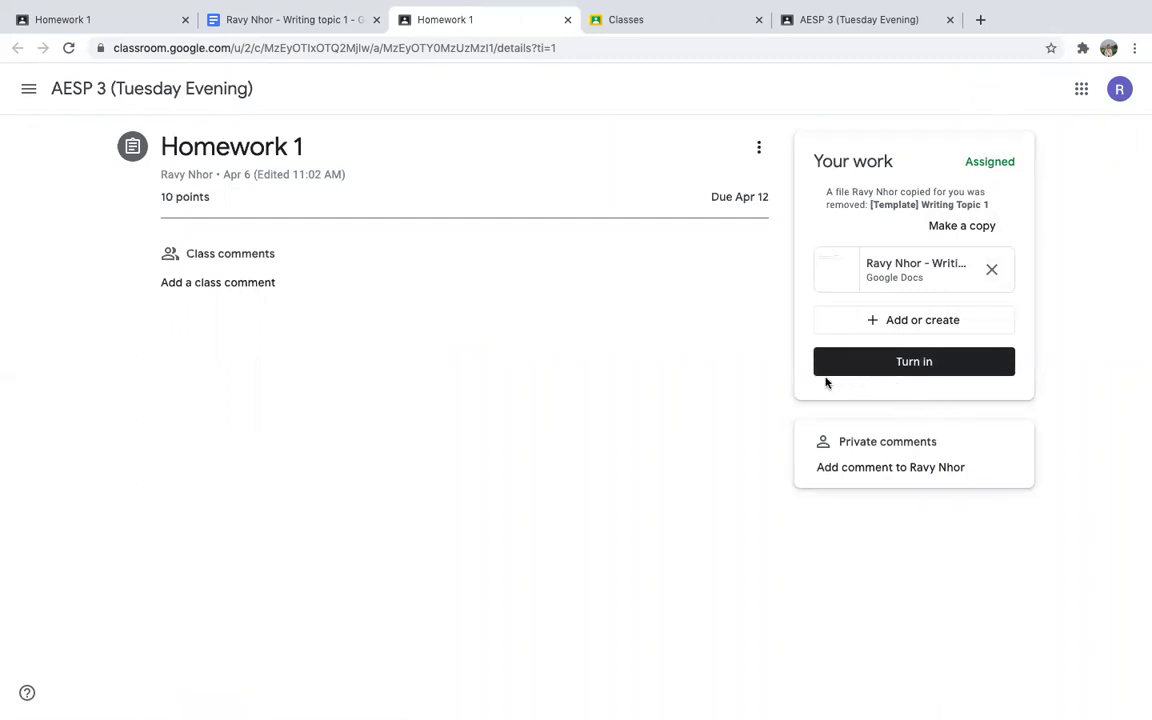
pyautogui.click(925, 373)
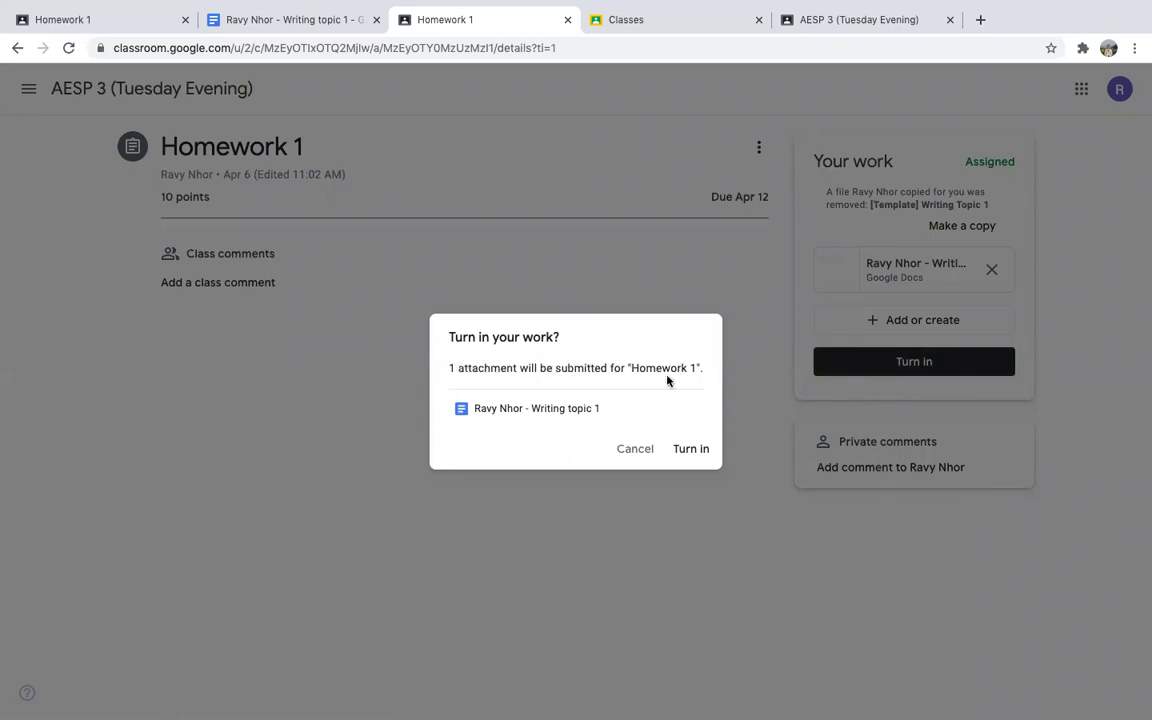
pyautogui.click(687, 451)
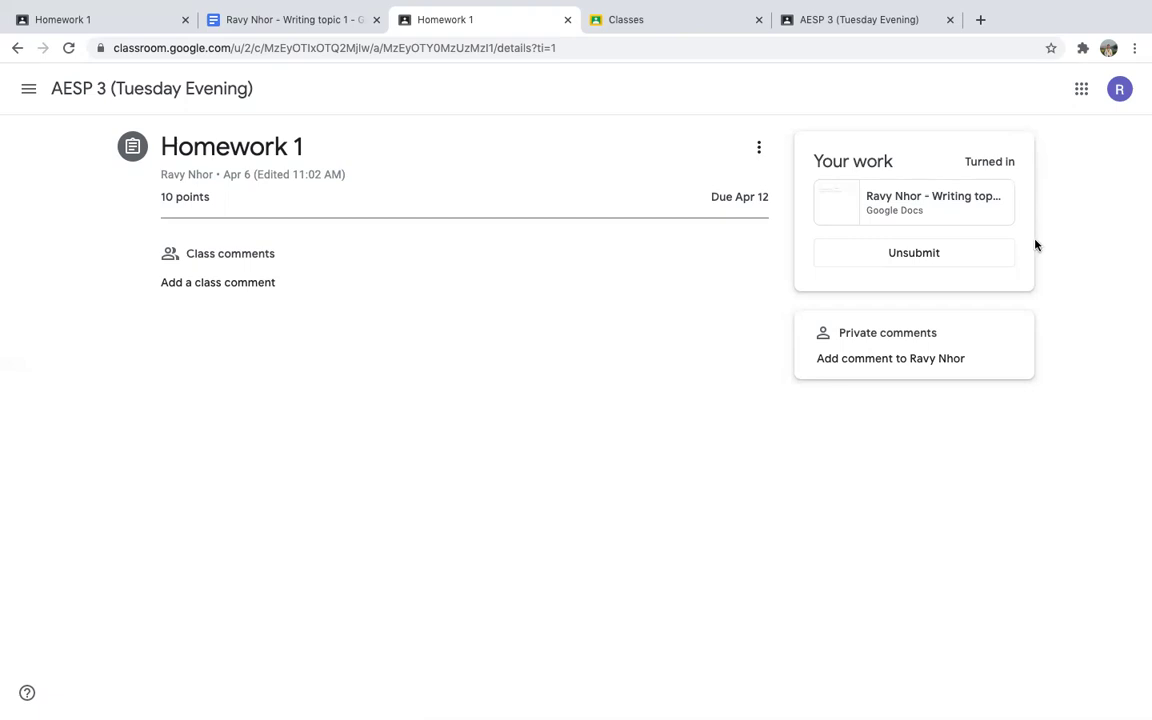
# Unsubmit the Homework 1 work and cancel turning it in again.
pyautogui.click(895, 255)
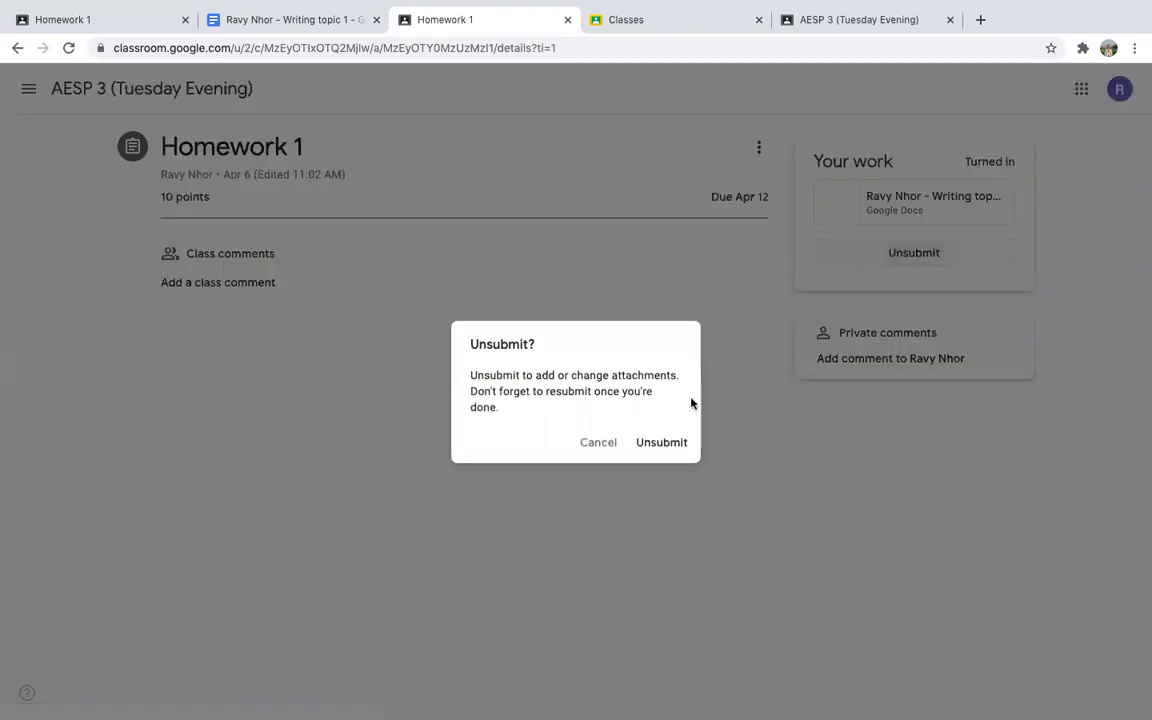
pyautogui.click(664, 443)
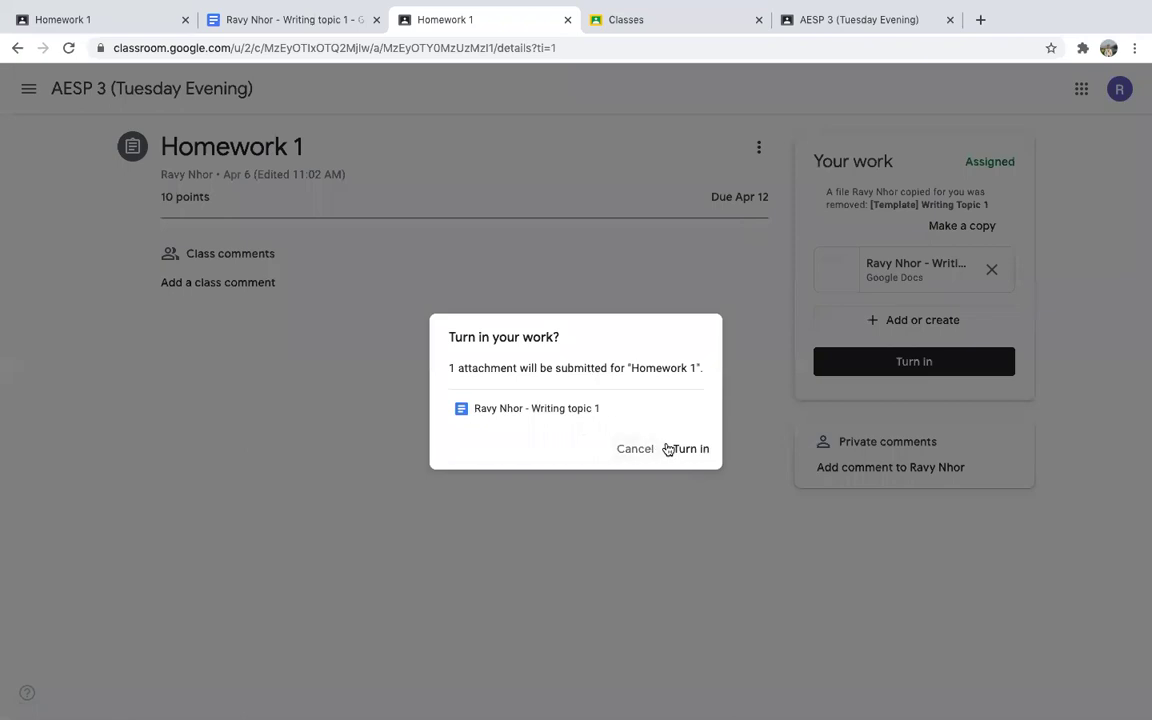
pyautogui.click(640, 448)
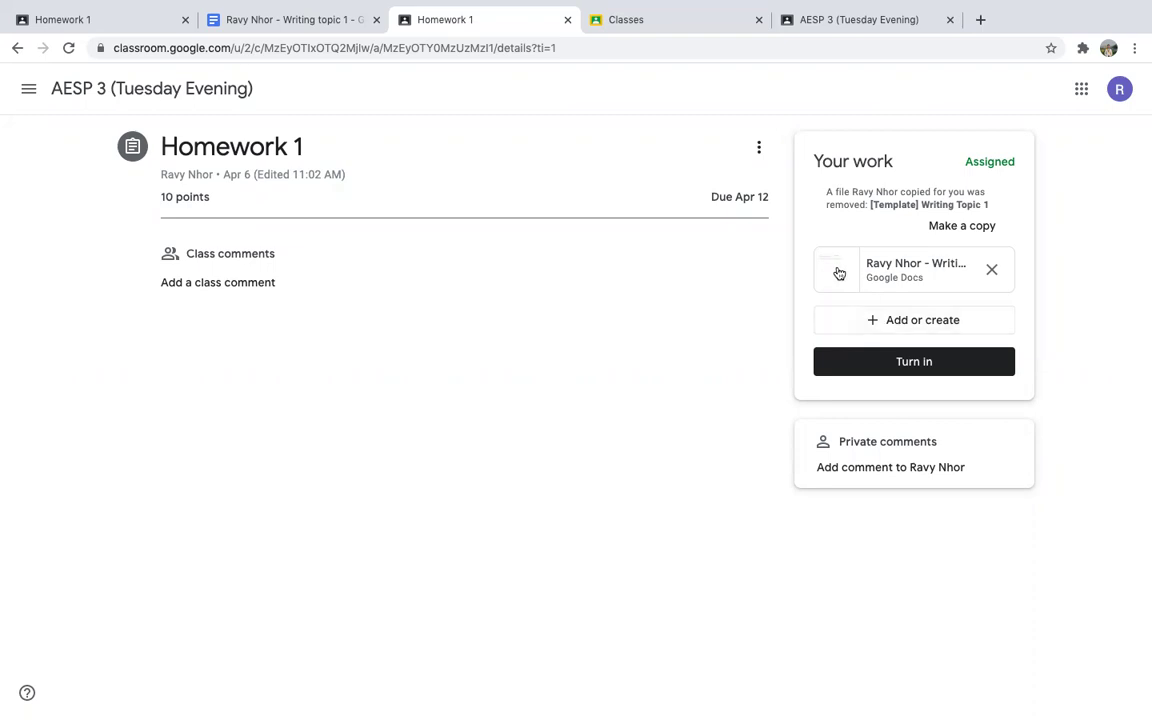
# Upload Unit_27_Test.docx from the PUC folder inside My Folder on the Desktop to Homework 1 and turn in both attachments.
pyautogui.click(893, 325)
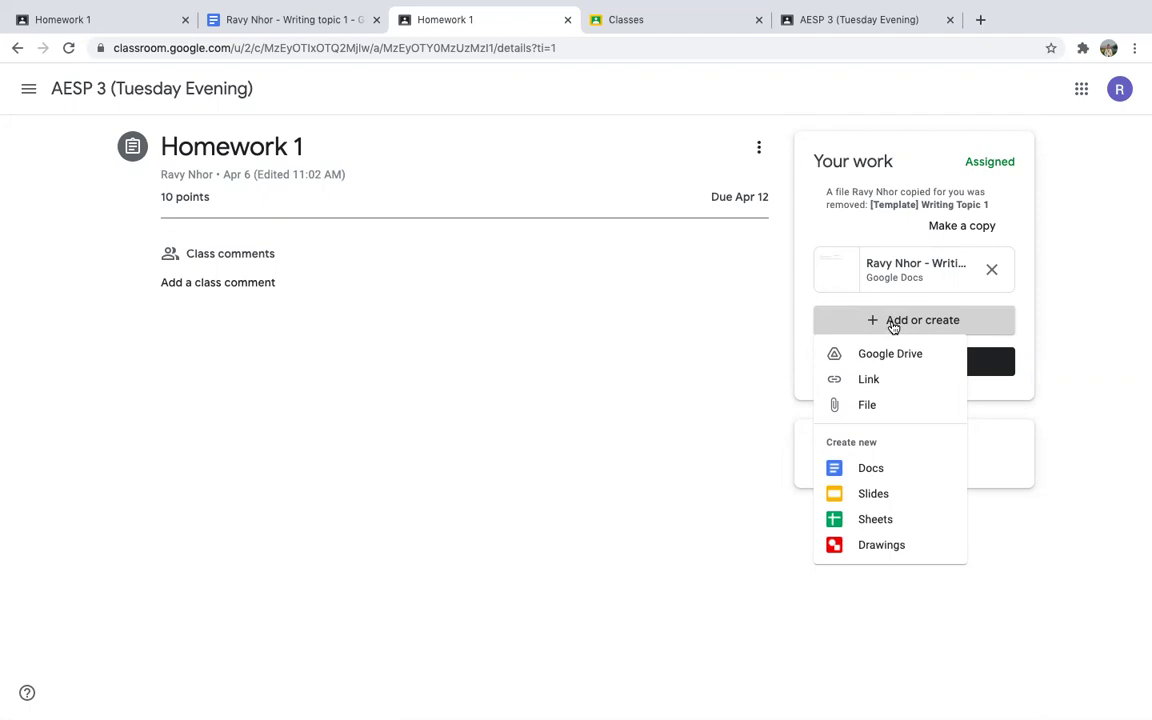
pyautogui.click(852, 406)
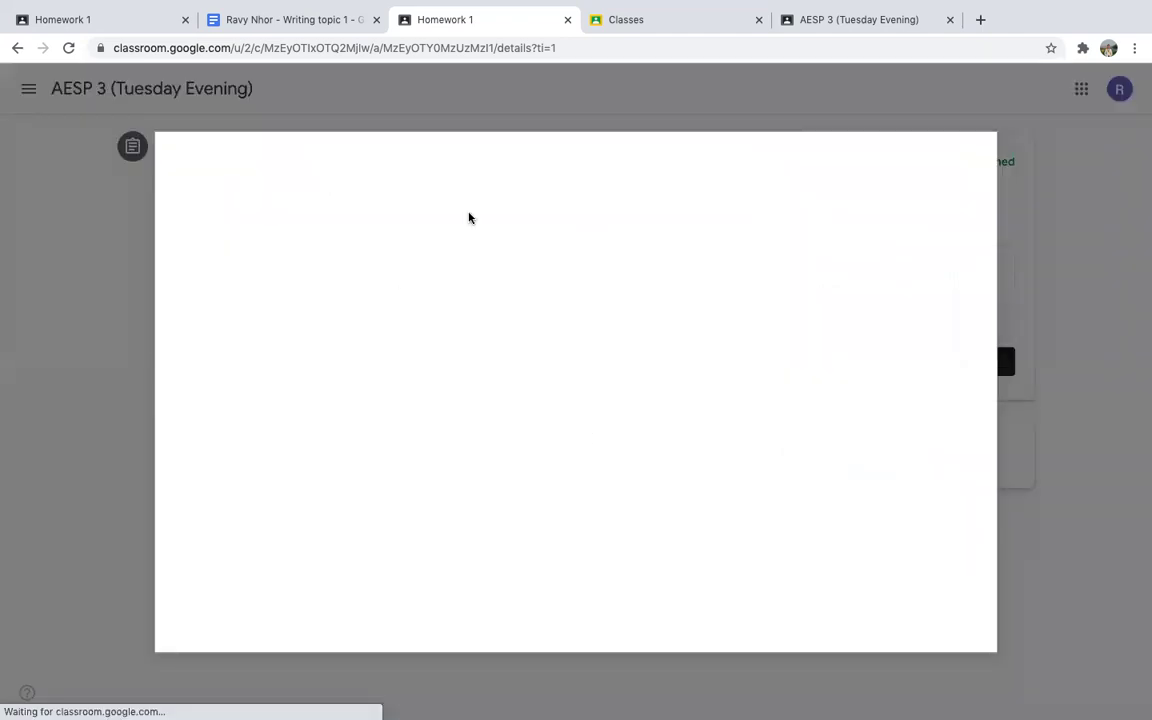
pyautogui.click(280, 210)
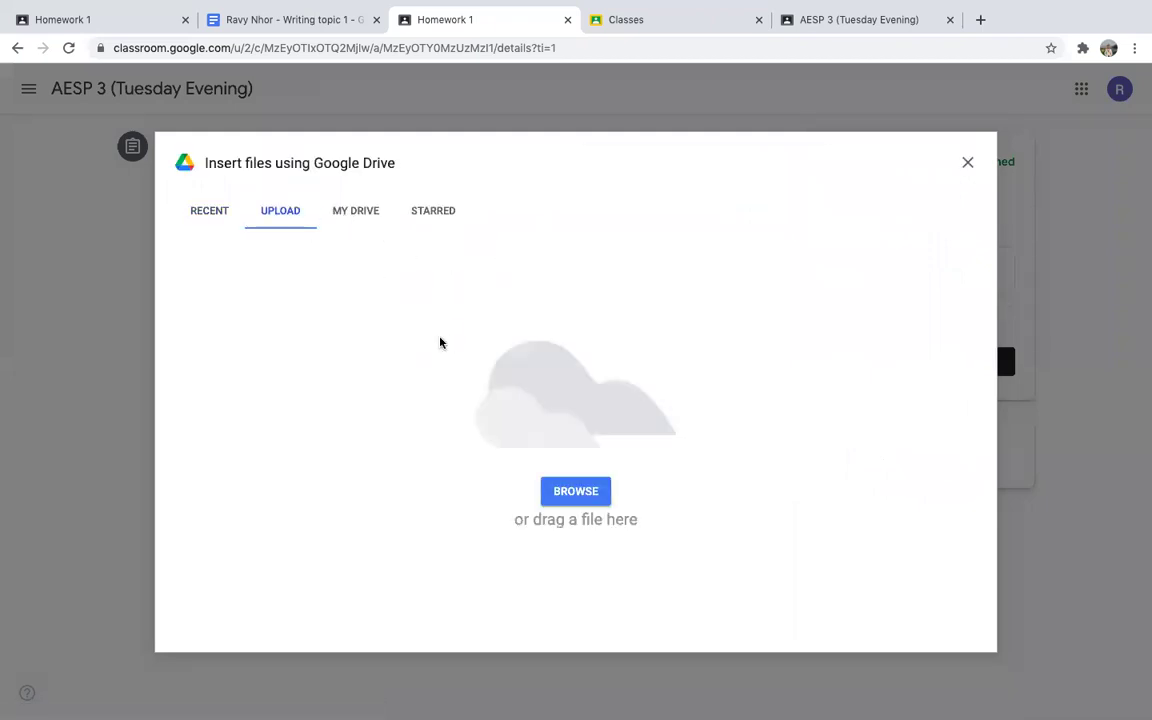
pyautogui.click(577, 494)
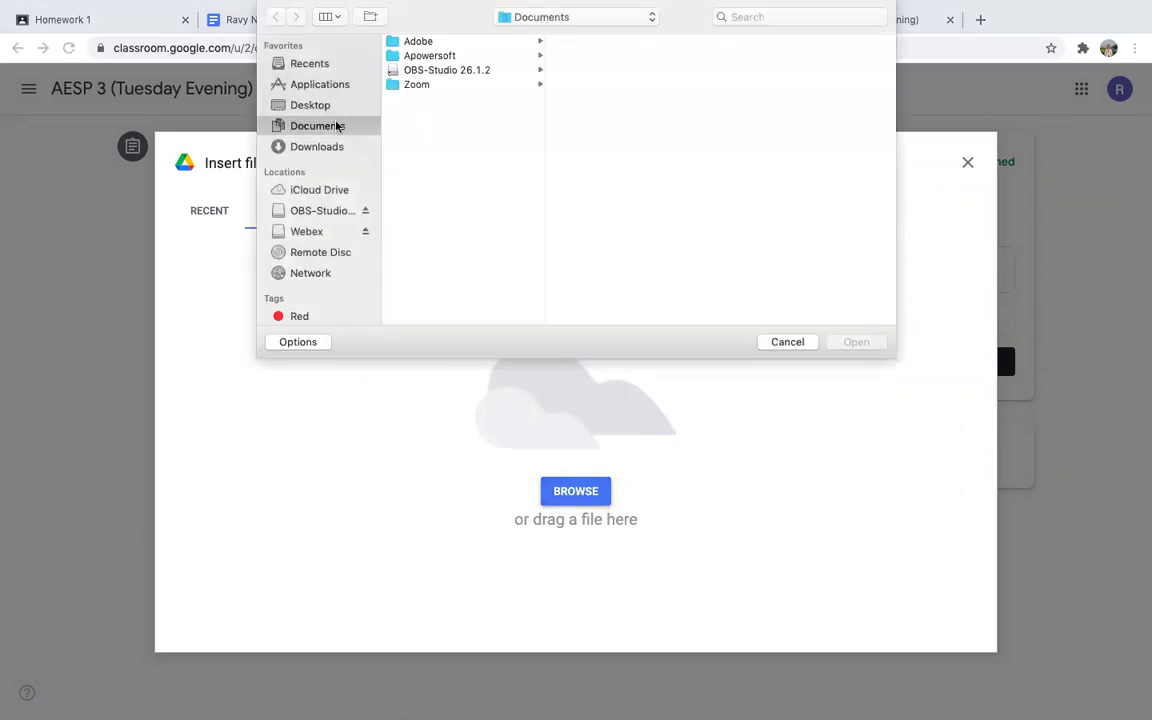
pyautogui.click(312, 107)
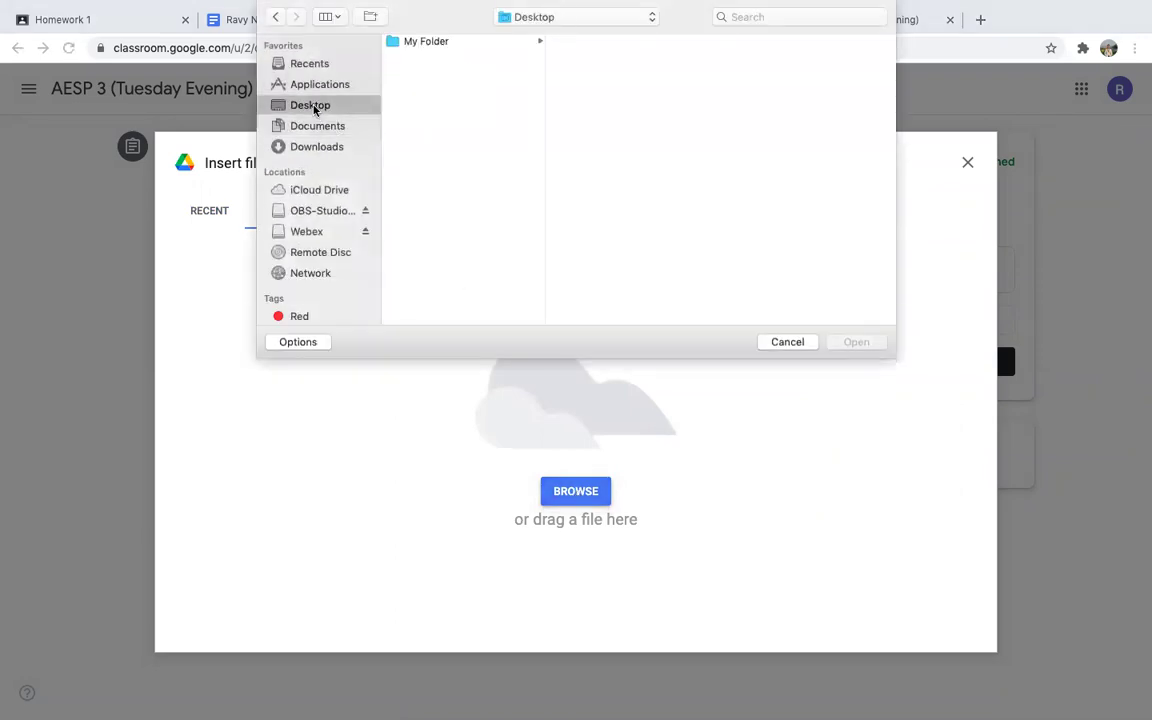
pyautogui.click(470, 44)
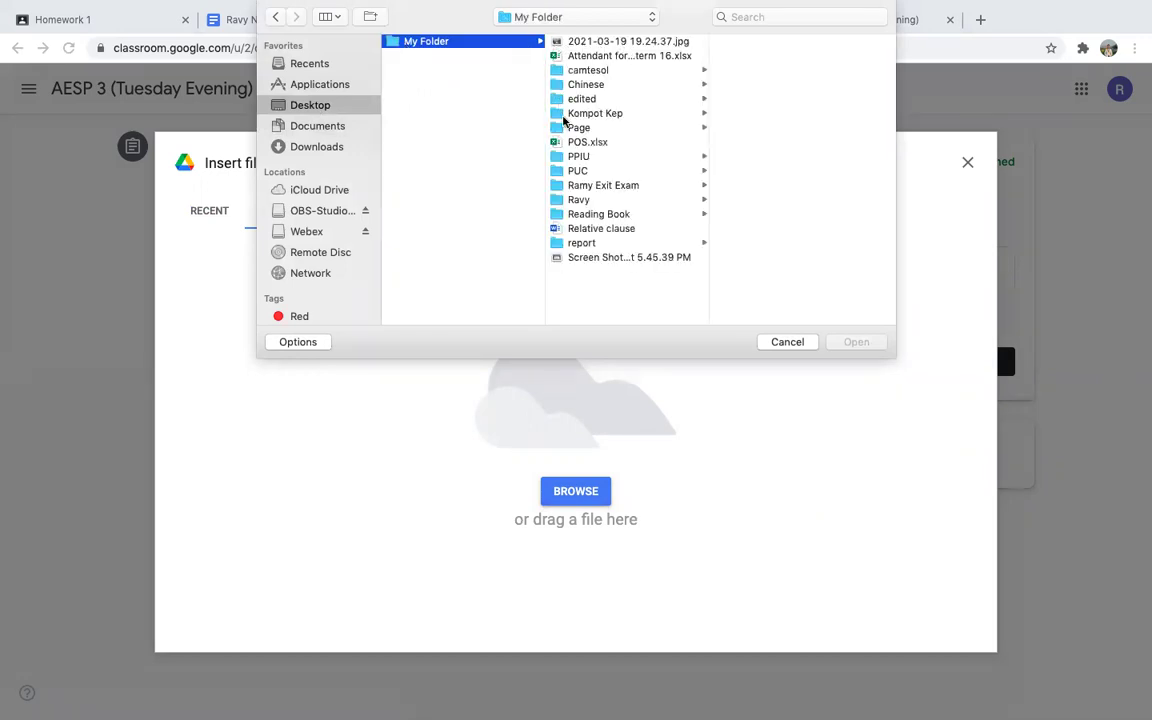
pyautogui.click(587, 172)
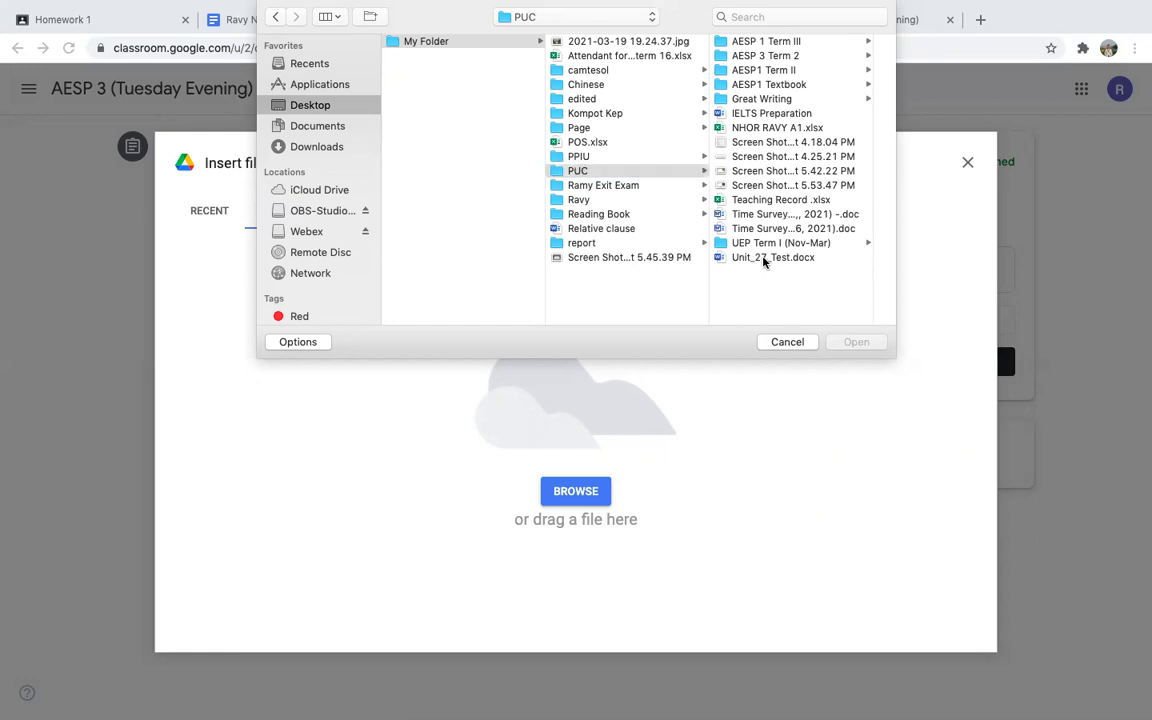
pyautogui.click(764, 259)
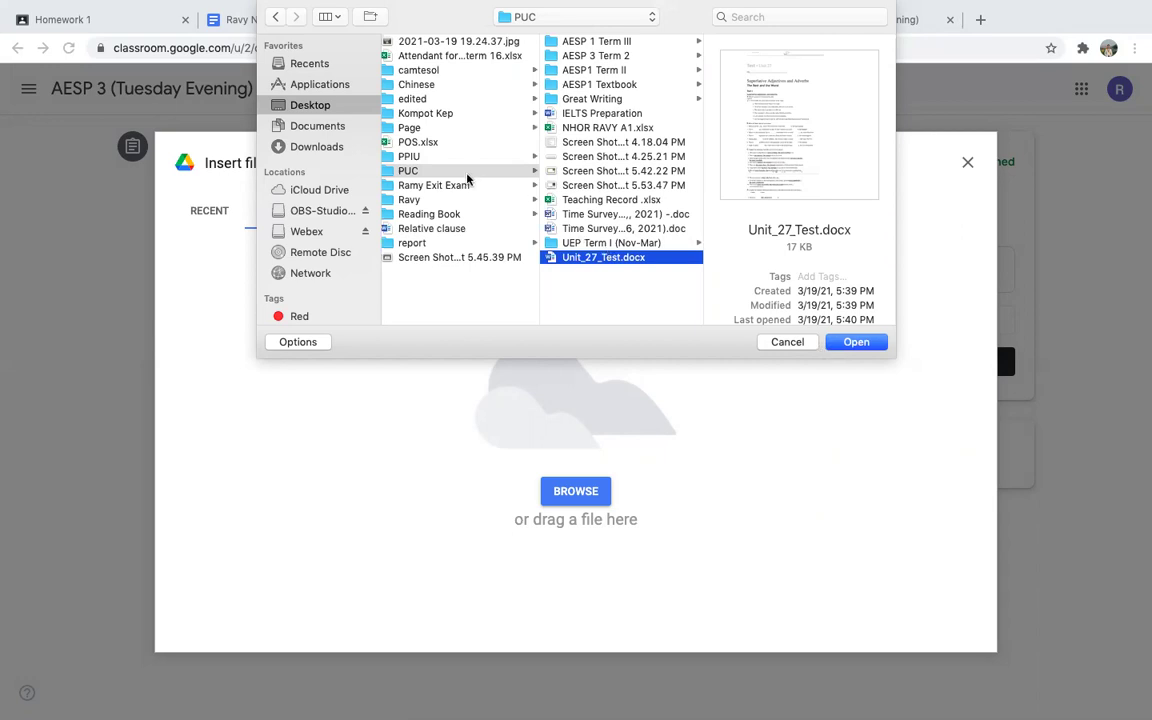
pyautogui.click(857, 342)
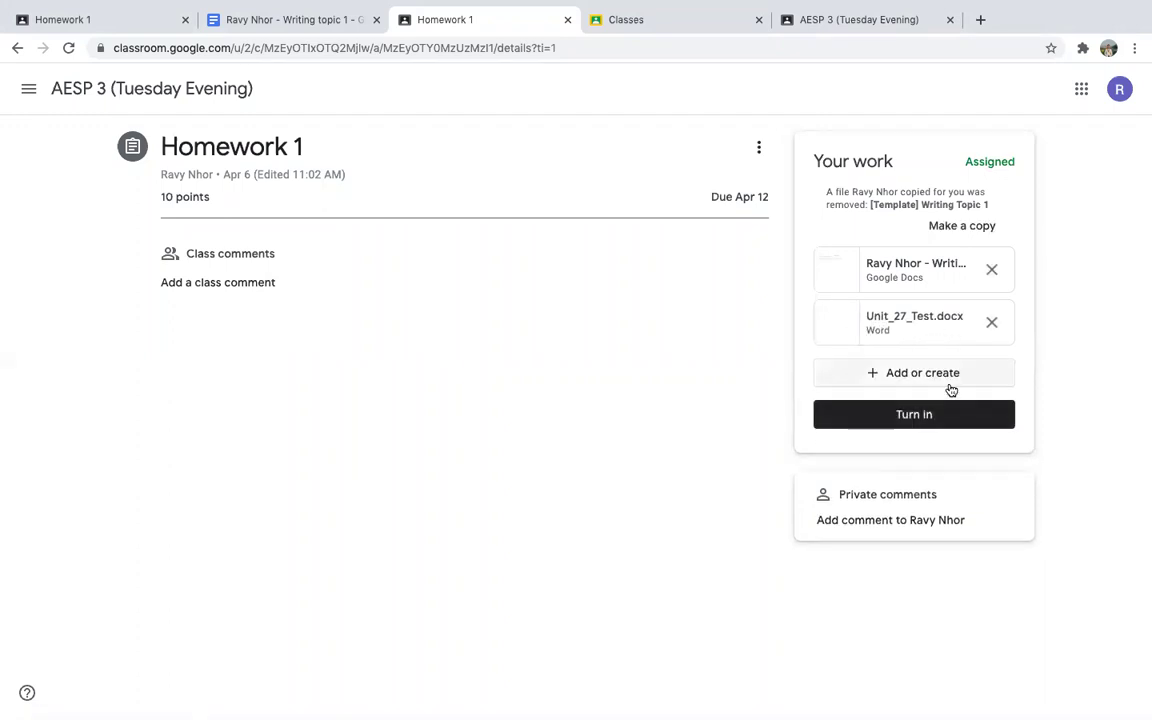
pyautogui.click(905, 415)
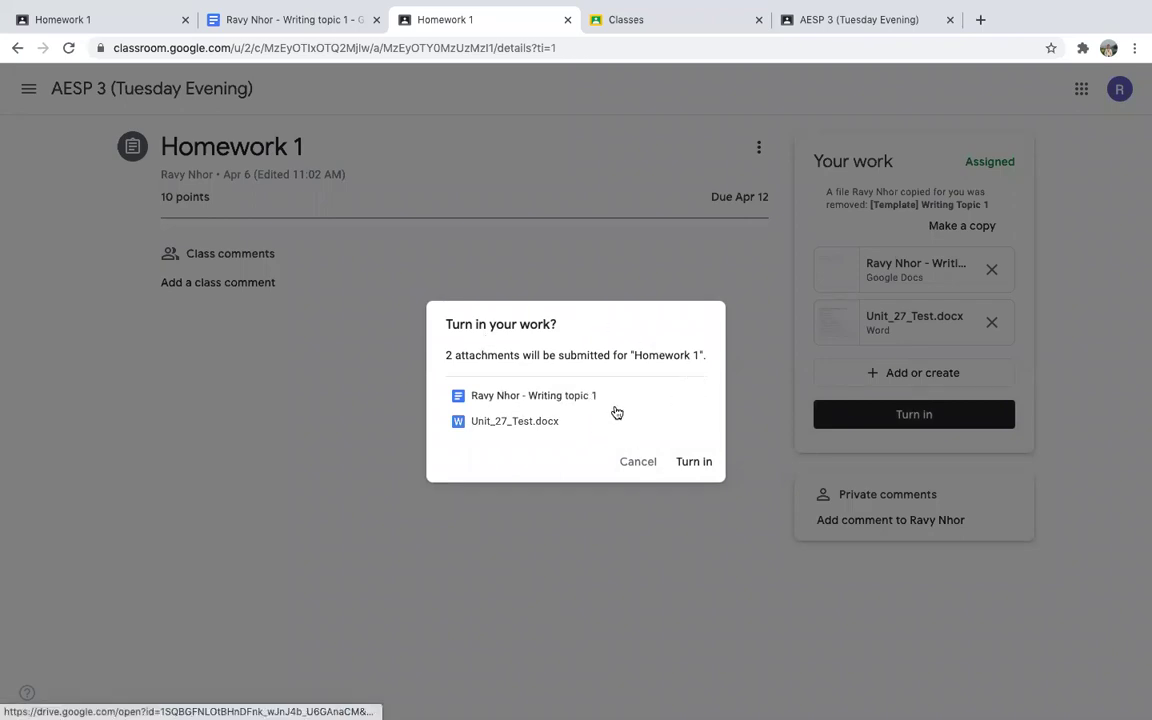
pyautogui.click(701, 466)
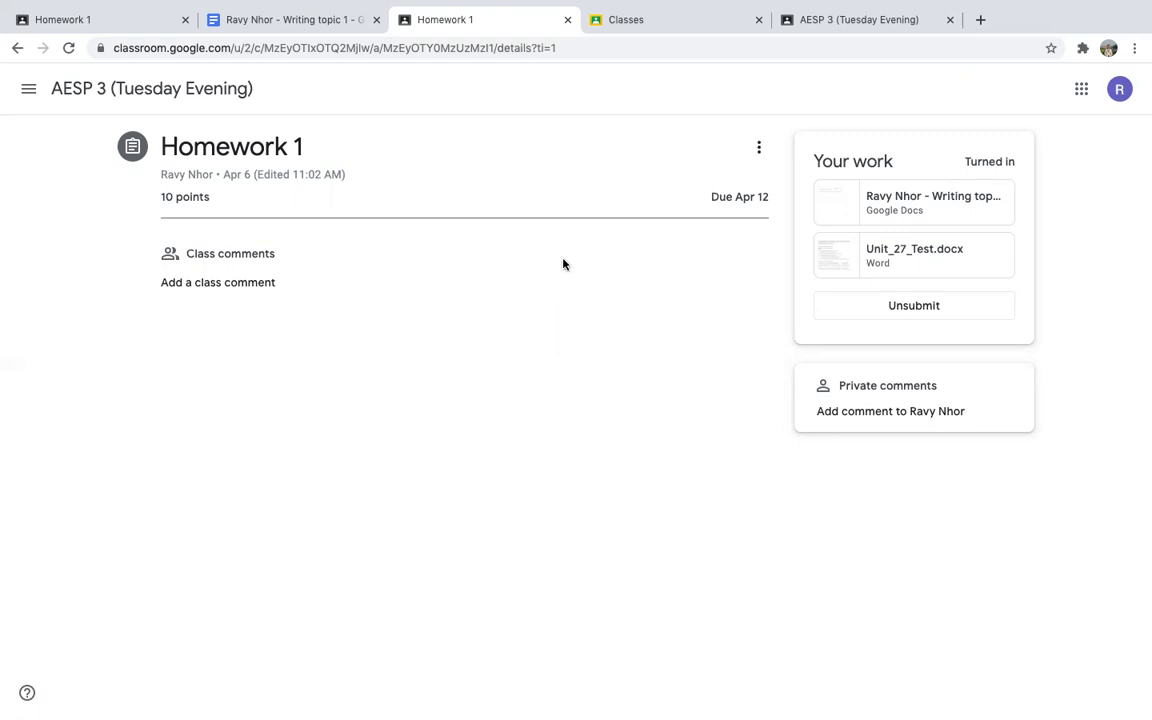
# Take the browser out of full screen, minimize it, switch to LetsView and minimize its start window.
pyautogui.click(46, 27)
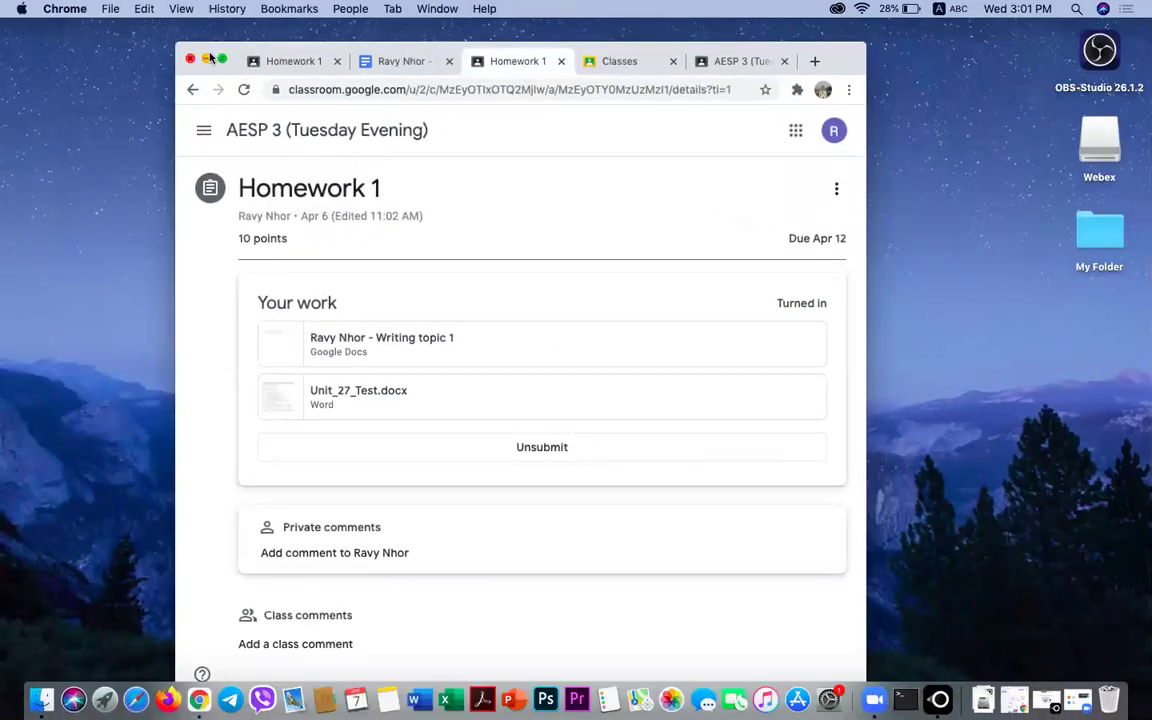
pyautogui.click(207, 59)
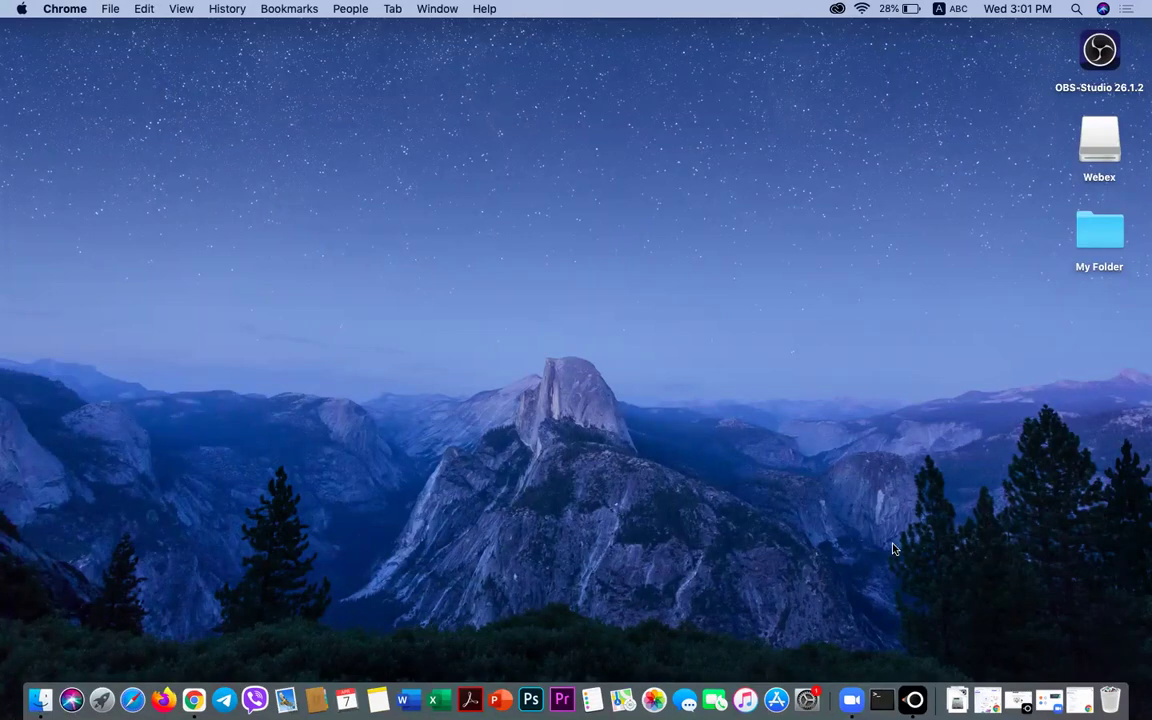
pyautogui.click(1014, 694)
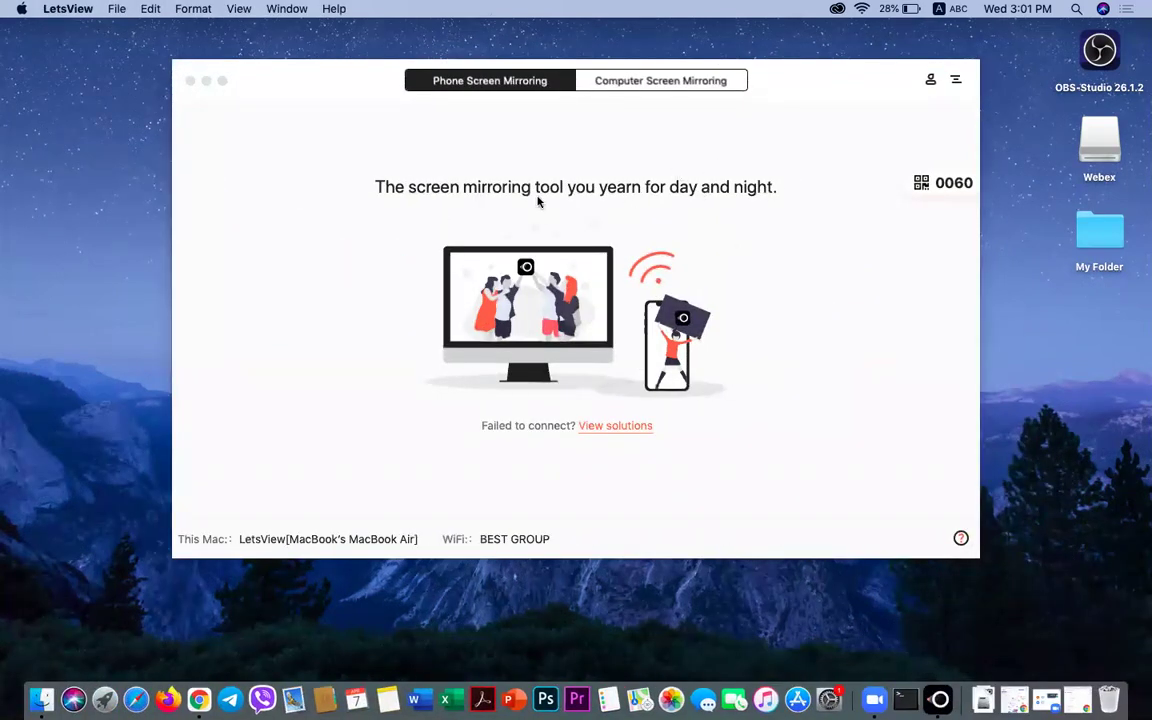
pyautogui.click(205, 82)
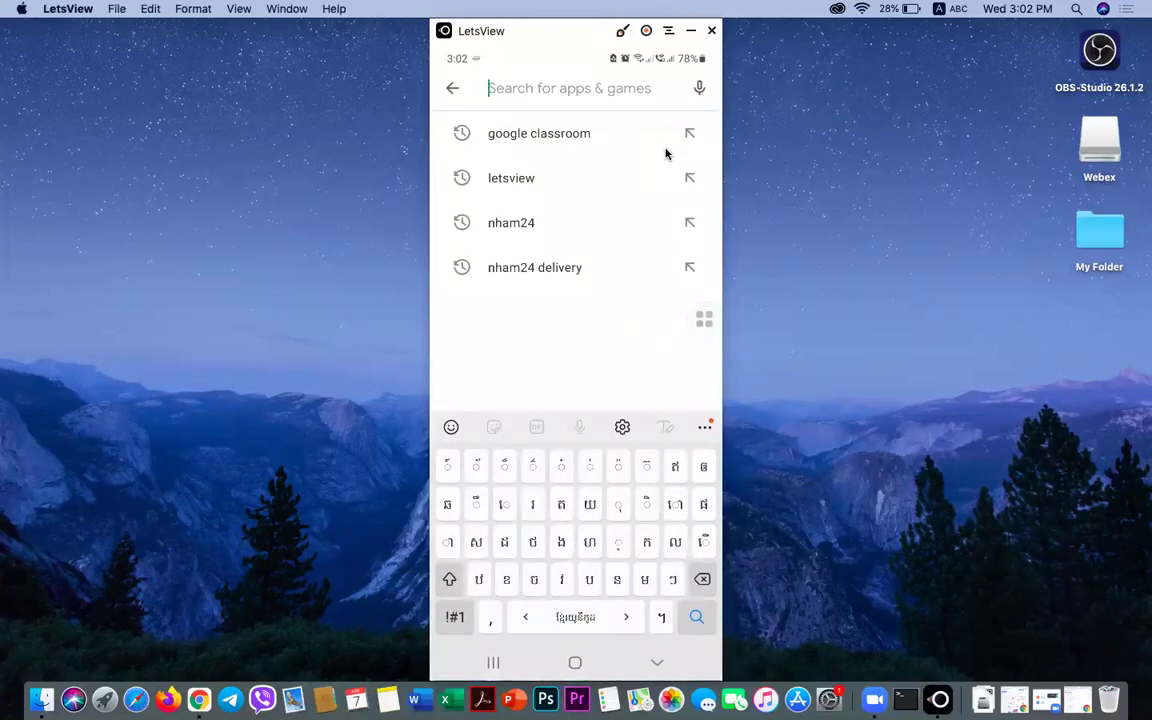
# Search the mirrored phone's app store for "google classroom" and update the Google Classroom app.
pyautogui.write('goo')
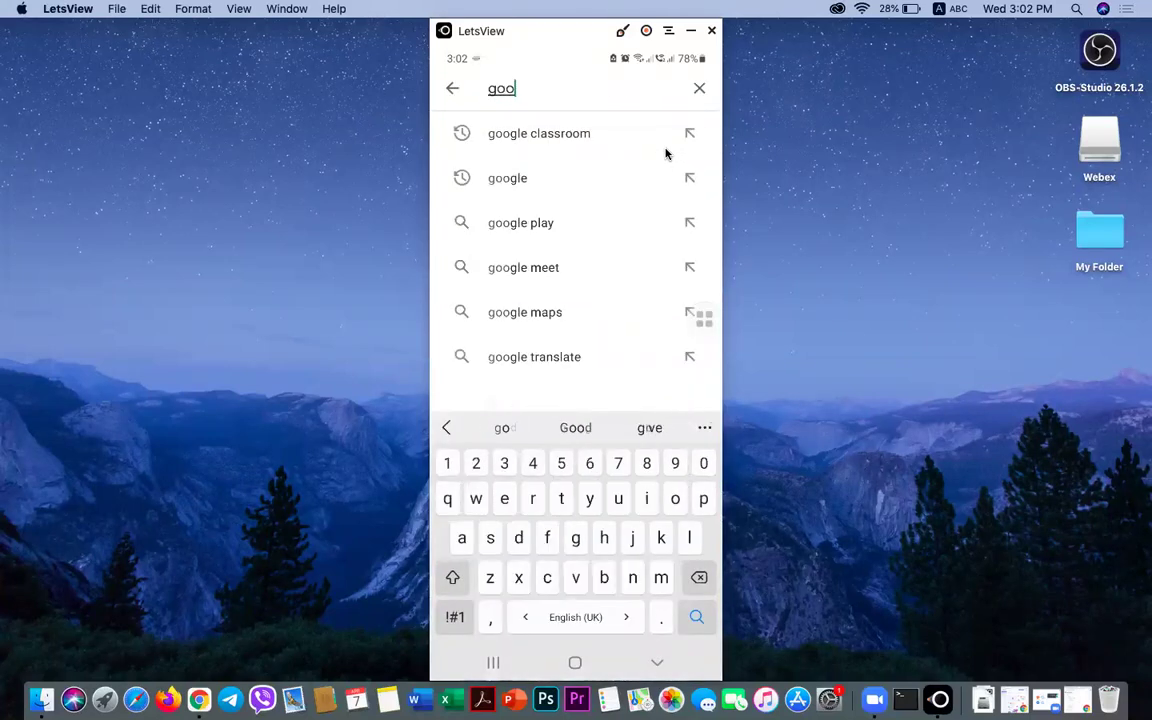
pyautogui.click(666, 153)
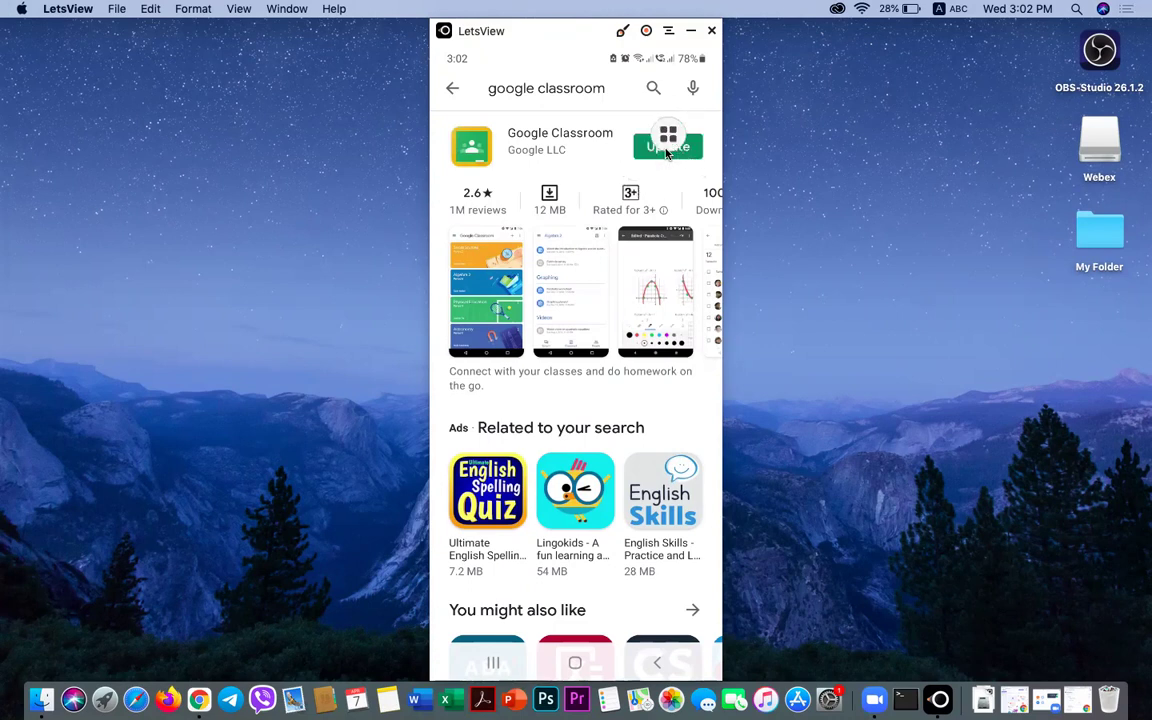
pyautogui.click(666, 150)
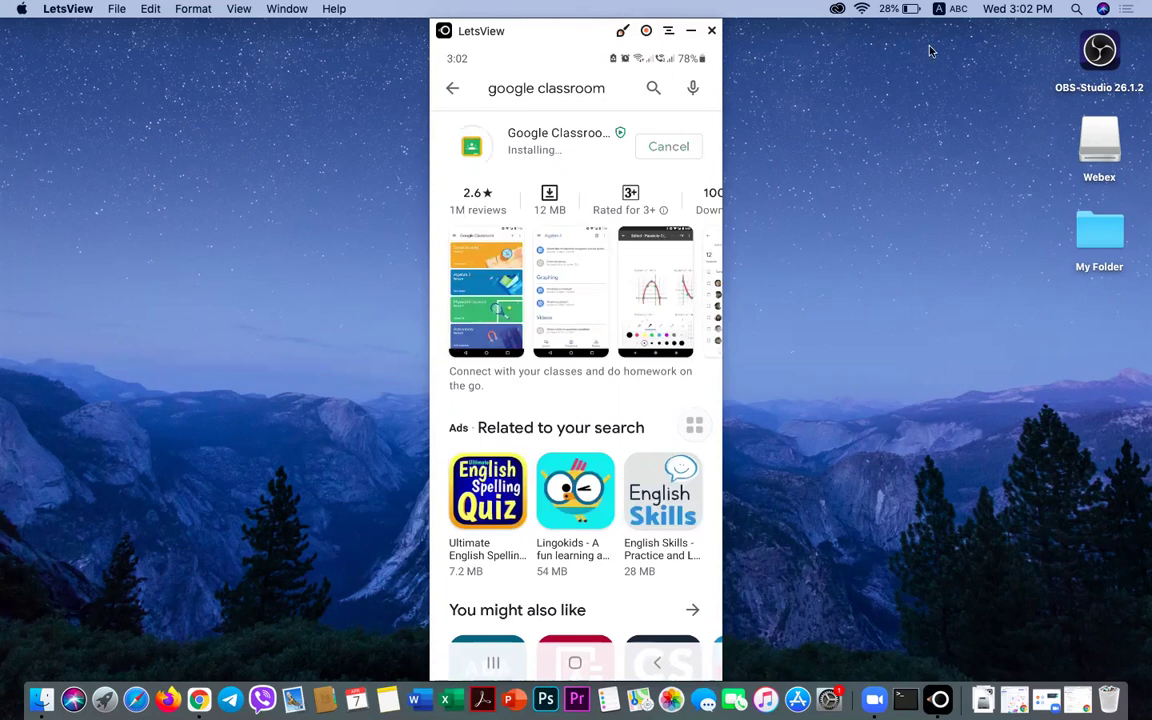
# Minimize and restore the phone mirroring window, and switch it to full screen.
pyautogui.click(692, 30)
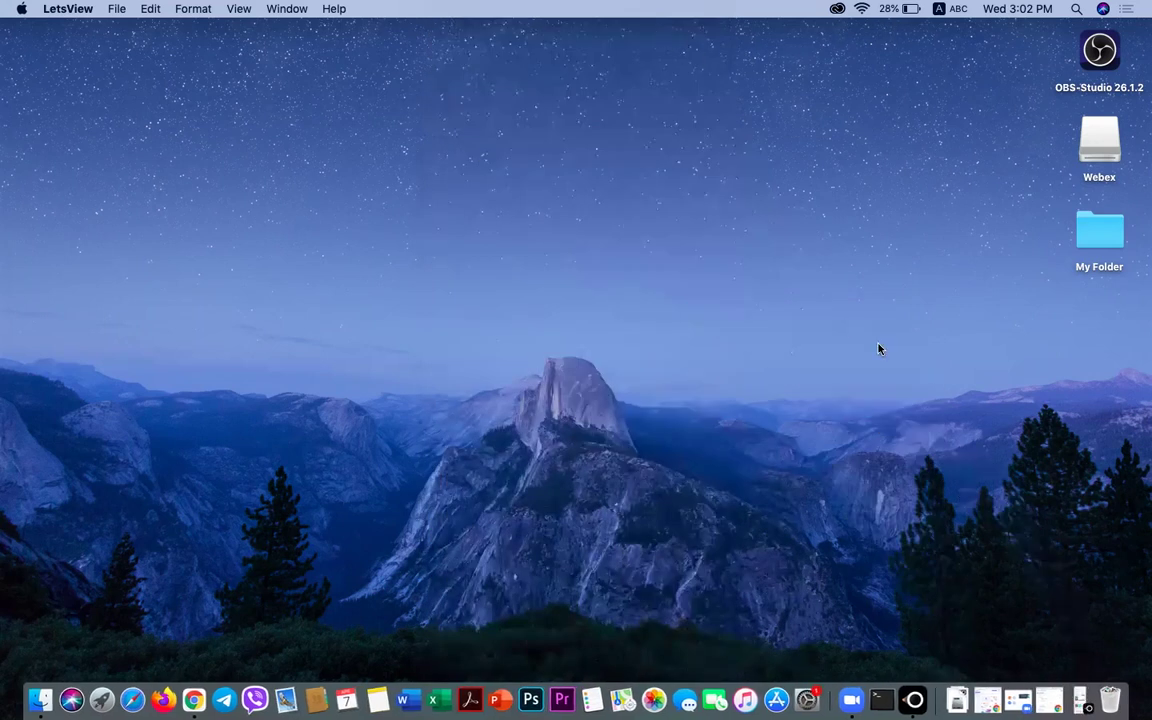
pyautogui.click(1080, 700)
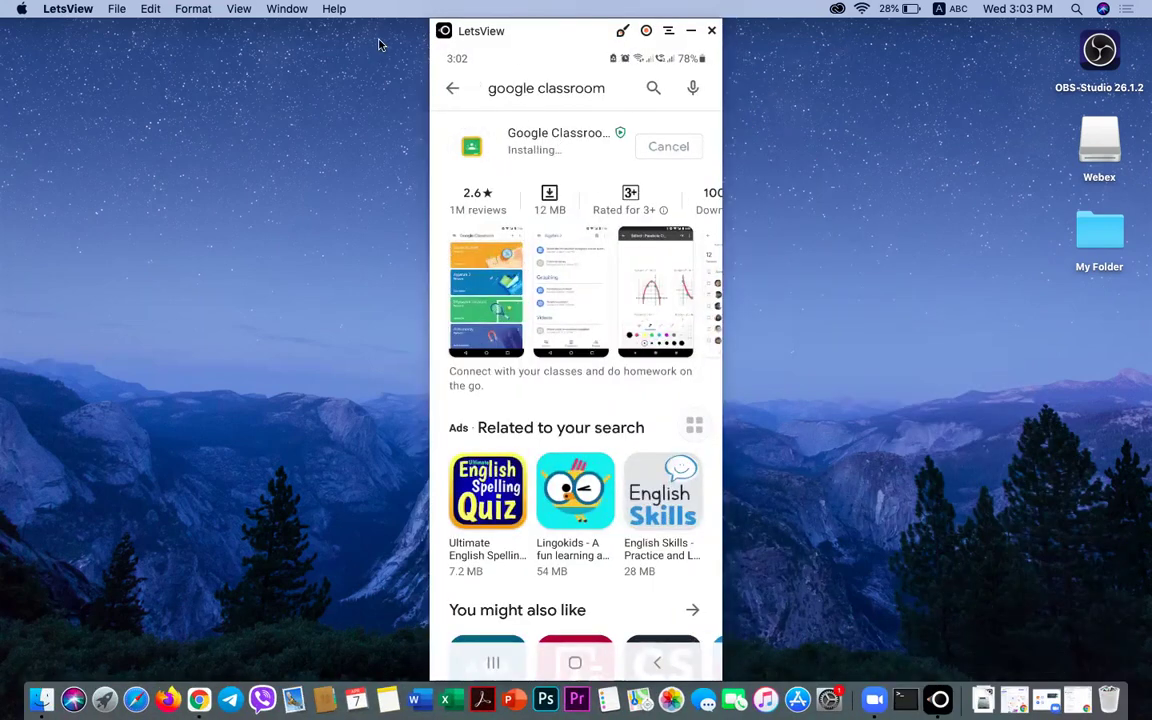
pyautogui.click(668, 31)
pyautogui.click(612, 55)
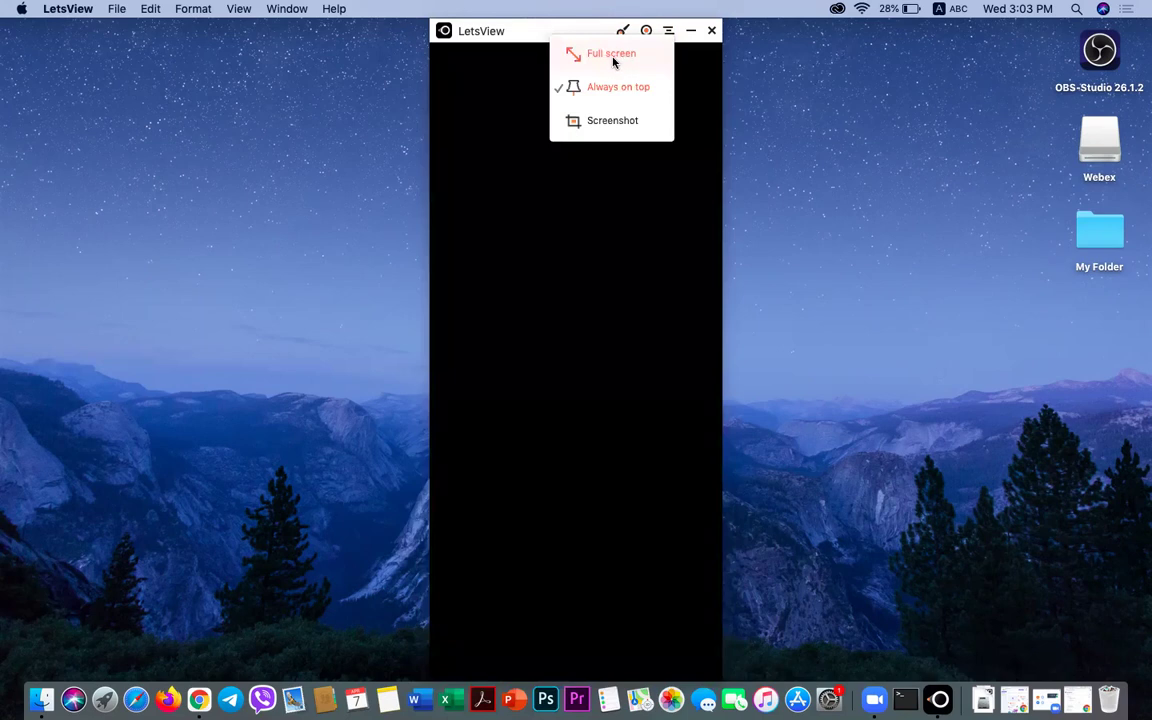